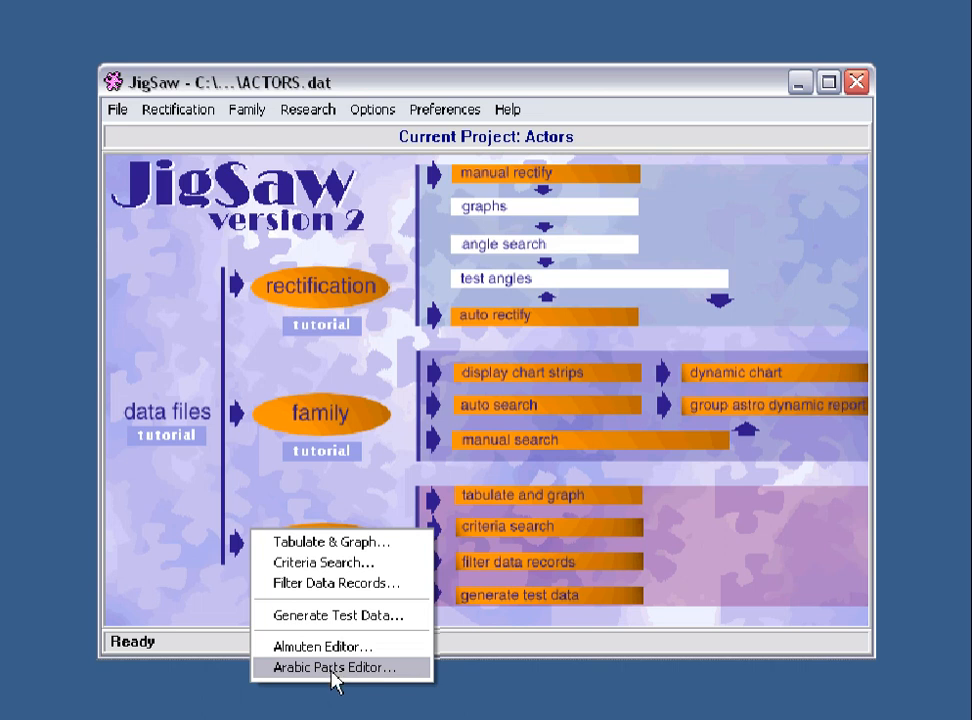
Open the parts file JIGSAW.ARP in the Arabic Parts Editor
left_click(333, 670)
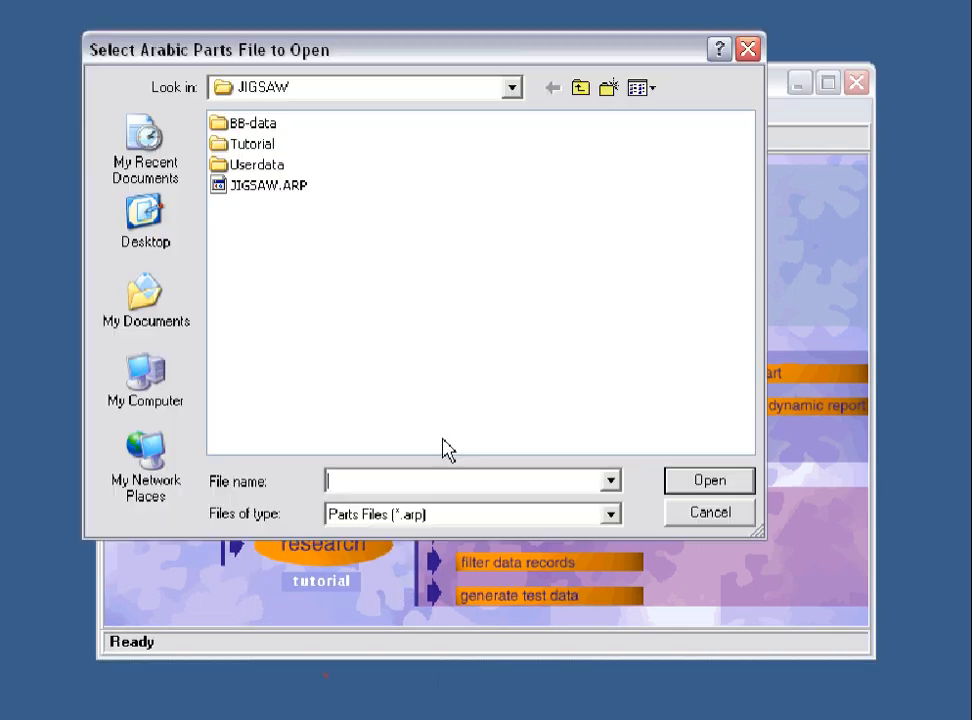
left_click_drag(413, 47, 464, 117)
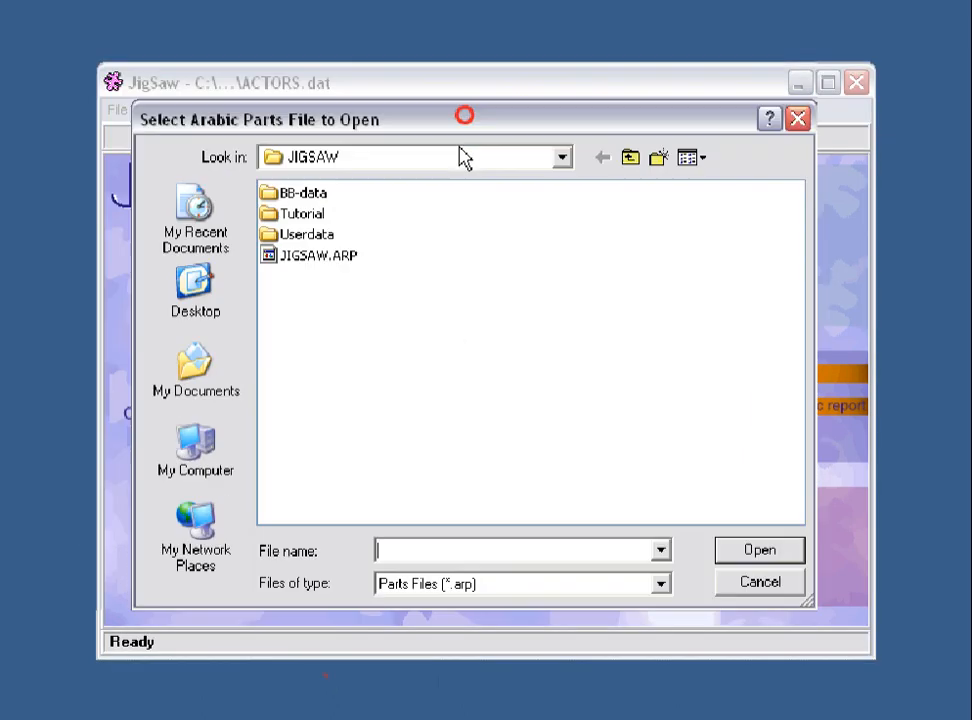
left_click(306, 257)
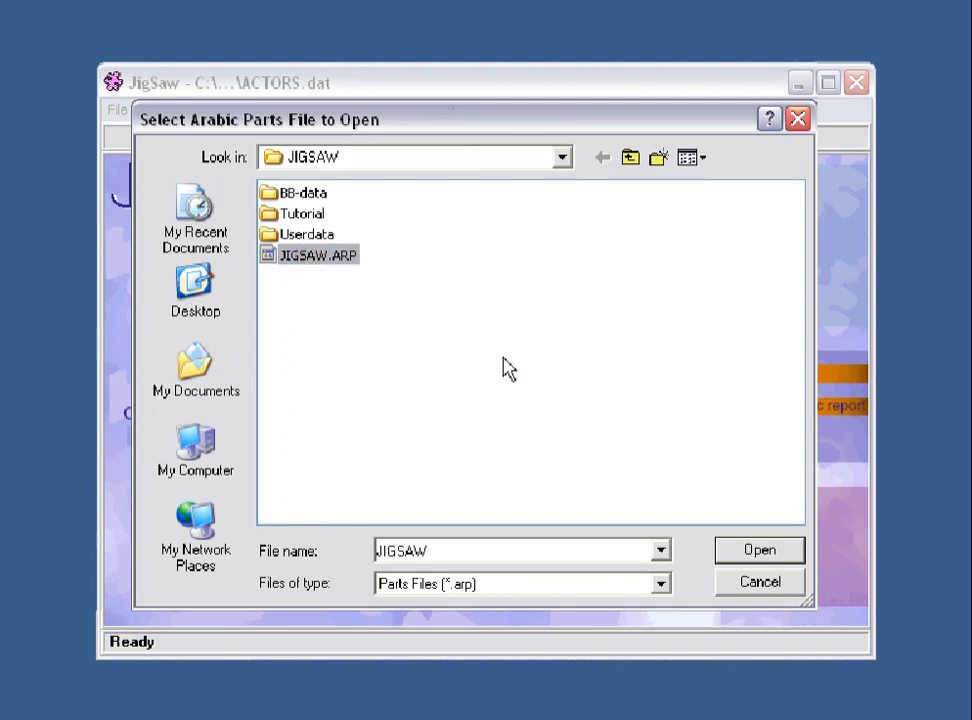
left_click(765, 551)
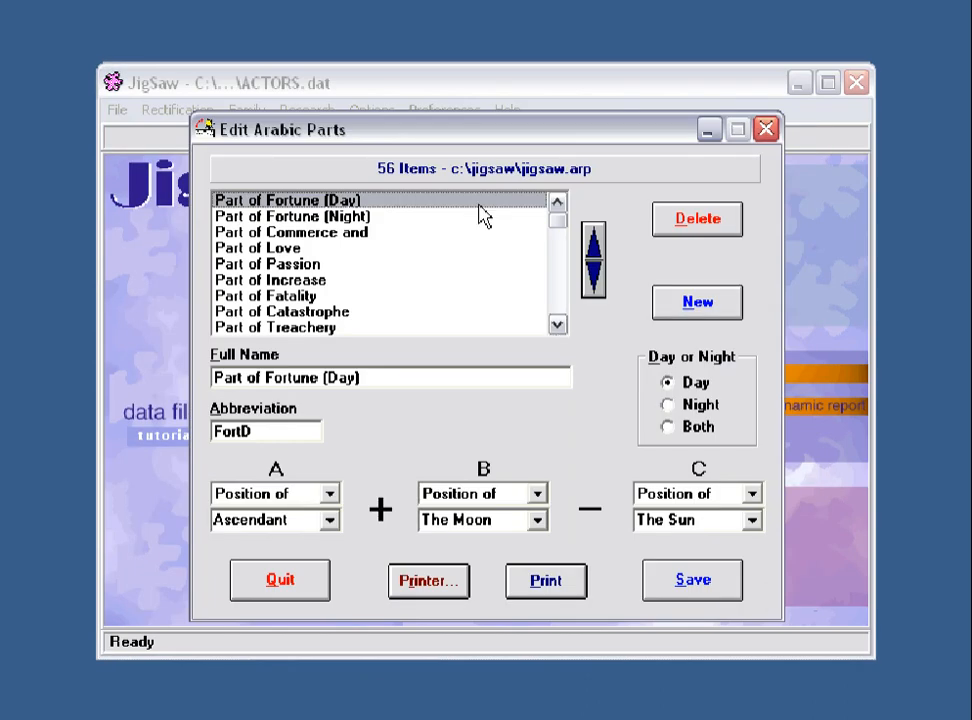
left_click_drag(473, 130, 466, 120)
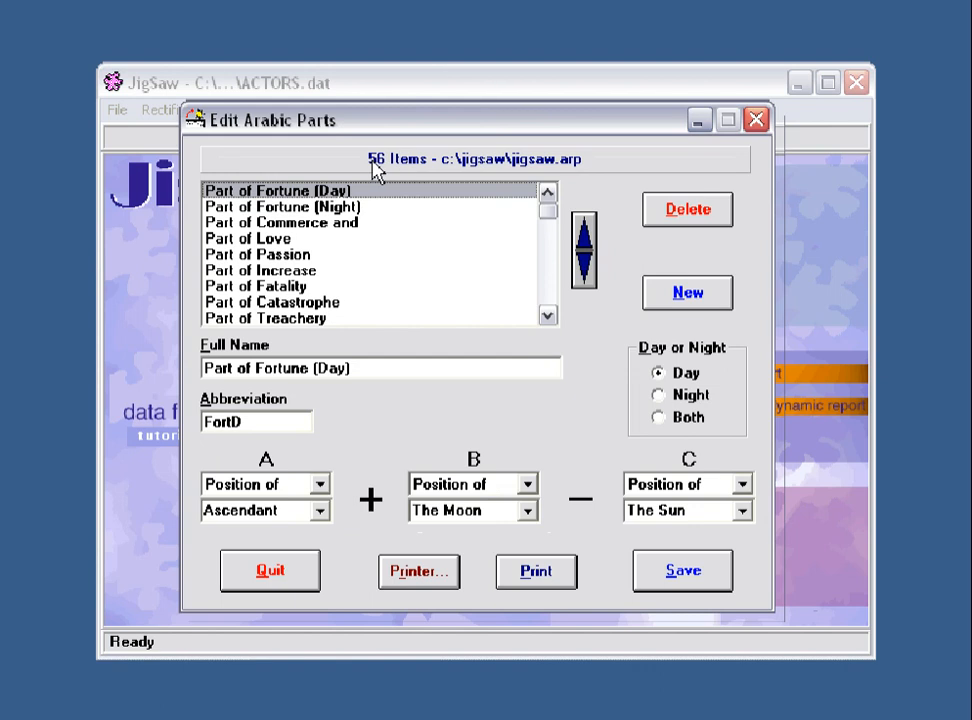
Compare the definitions of Part of Fortune (Night) and Part of Fortune (Day)
mouse_move(549, 215)
left_mouse_down()
mouse_move(551, 306)
mouse_move(540, 200)
left_mouse_up()
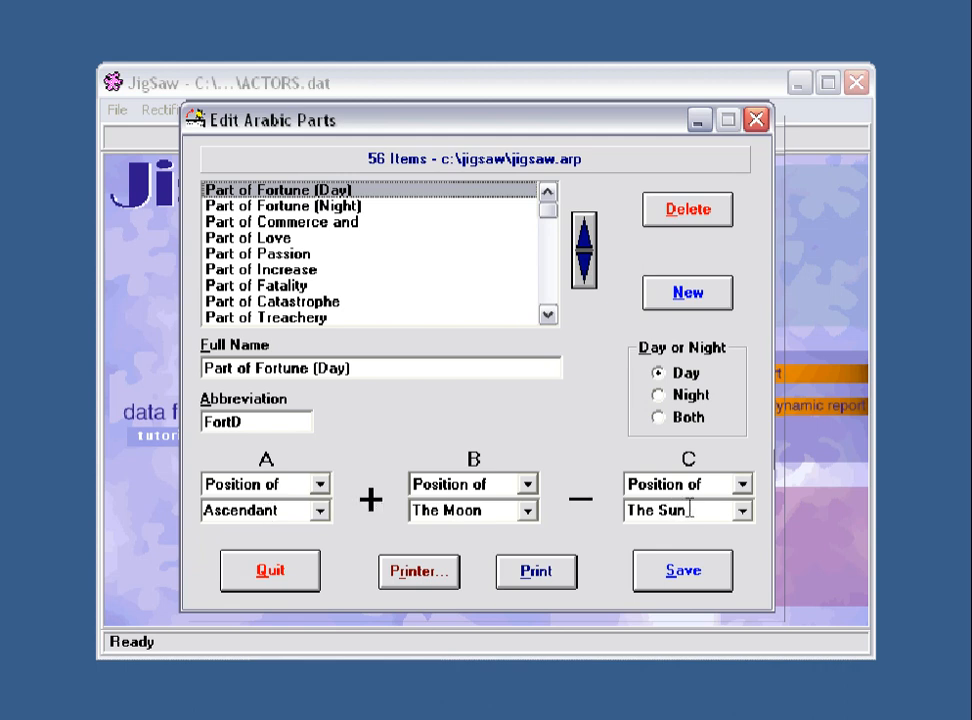
left_click(325, 210)
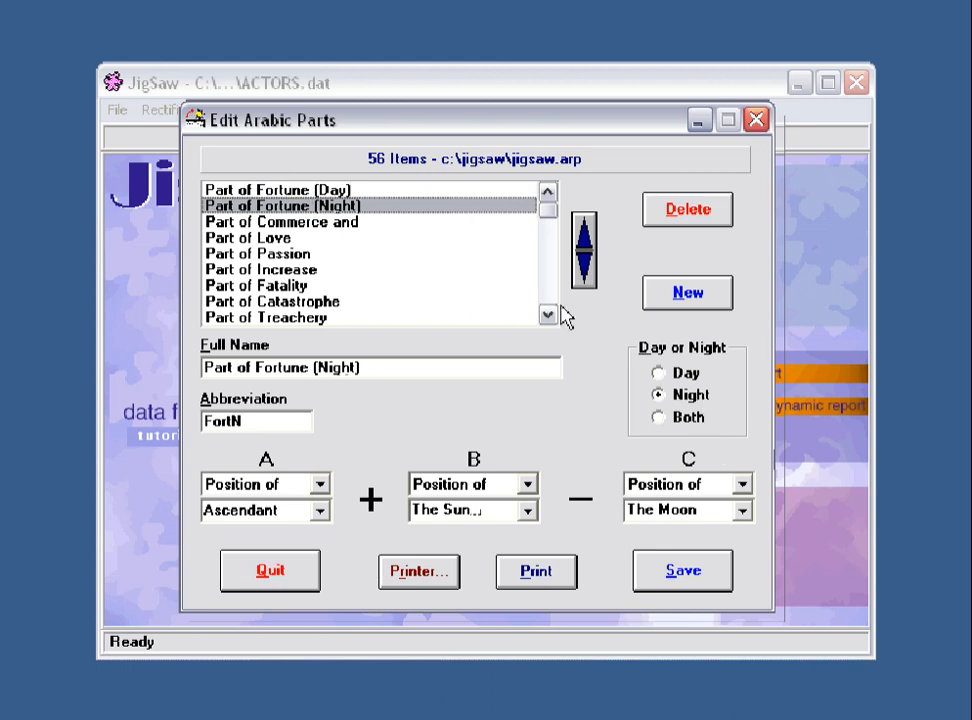
left_click(330, 190)
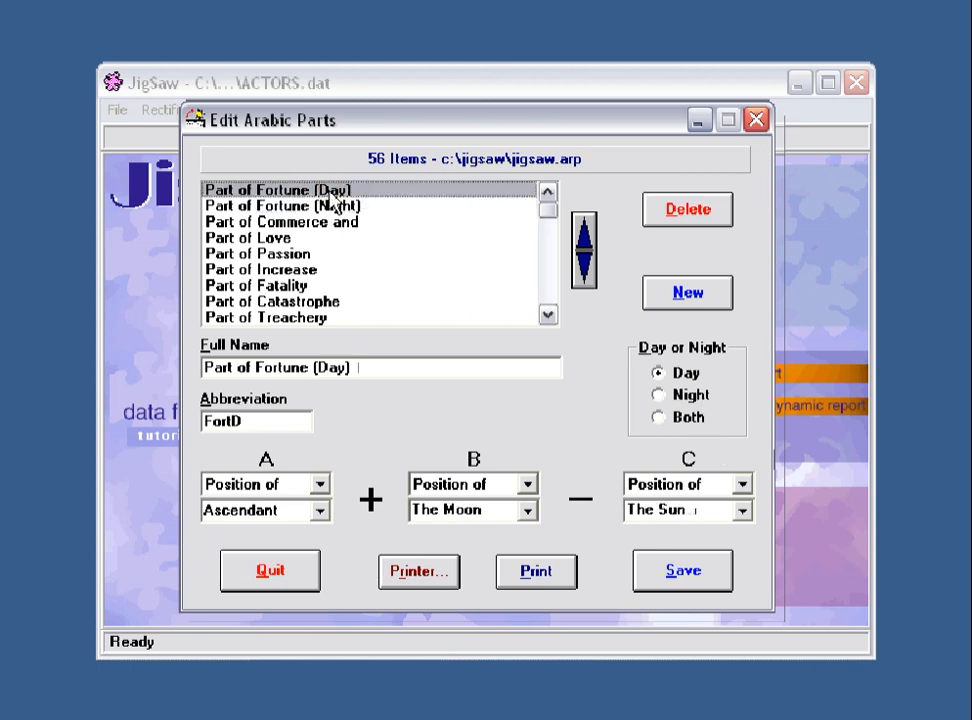
Examine the full range of planets and points available for term A of Part of Fortune (Day)
left_click(320, 511)
left_click_drag(323, 598, 325, 549)
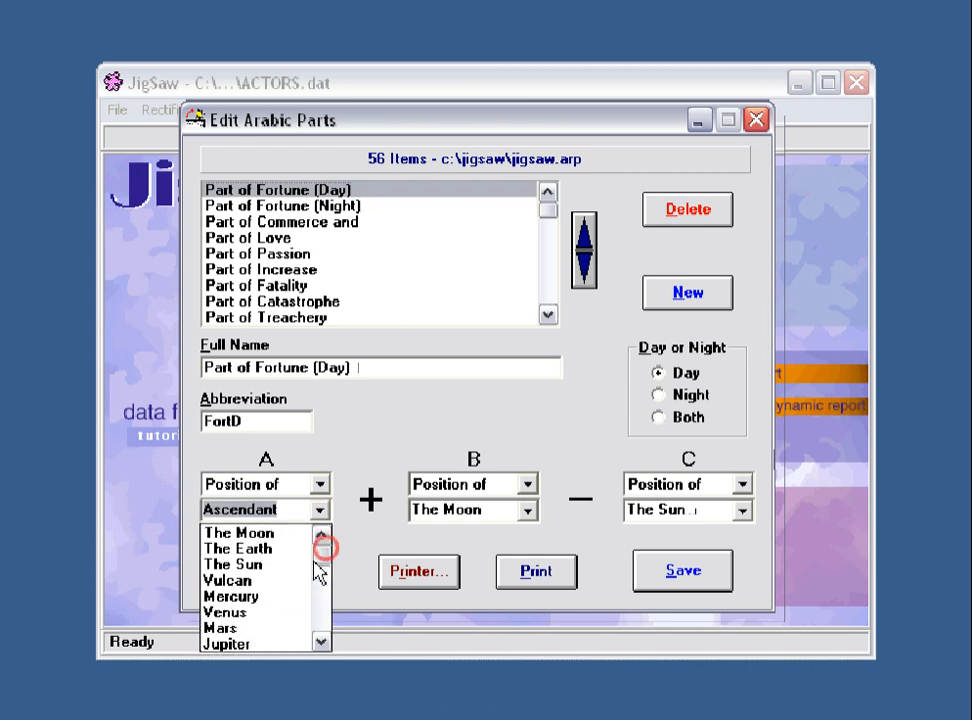
left_click(322, 643)
left_click(322, 643)
left_click(322, 643)
left_click(322, 643)
left_click(322, 643)
left_click(322, 643)
left_click(322, 643)
left_click(322, 643)
left_click(322, 643)
left_click(322, 643)
left_click(322, 643)
left_click(322, 643)
left_click(322, 643)
left_click(322, 643)
left_click(322, 643)
left_click(322, 643)
left_click(322, 643)
left_click(322, 643)
left_click(322, 643)
left_click(322, 643)
left_click(322, 643)
left_click(322, 643)
left_click(322, 643)
left_click(322, 643)
left_click(322, 643)
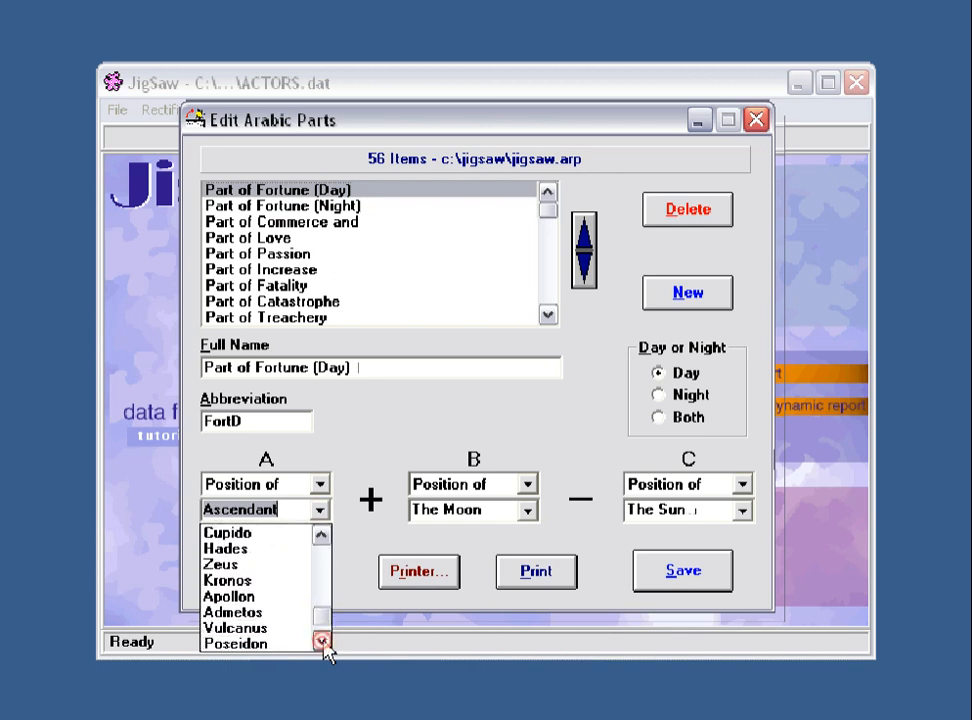
left_click(322, 643)
left_click(322, 643)
left_click_drag(323, 623, 322, 542)
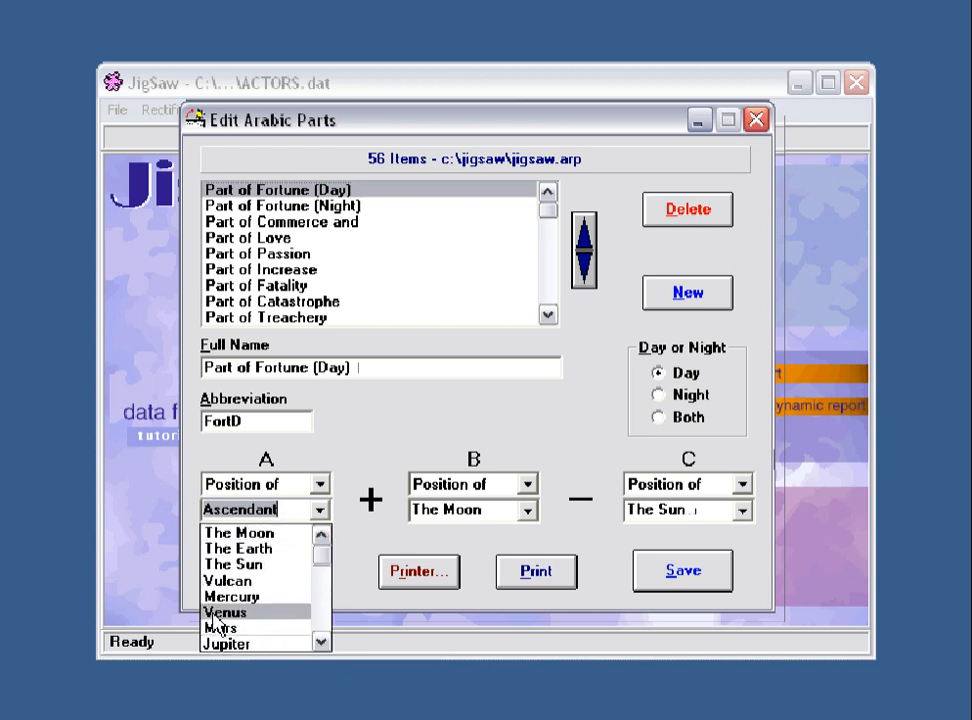
left_click(290, 509)
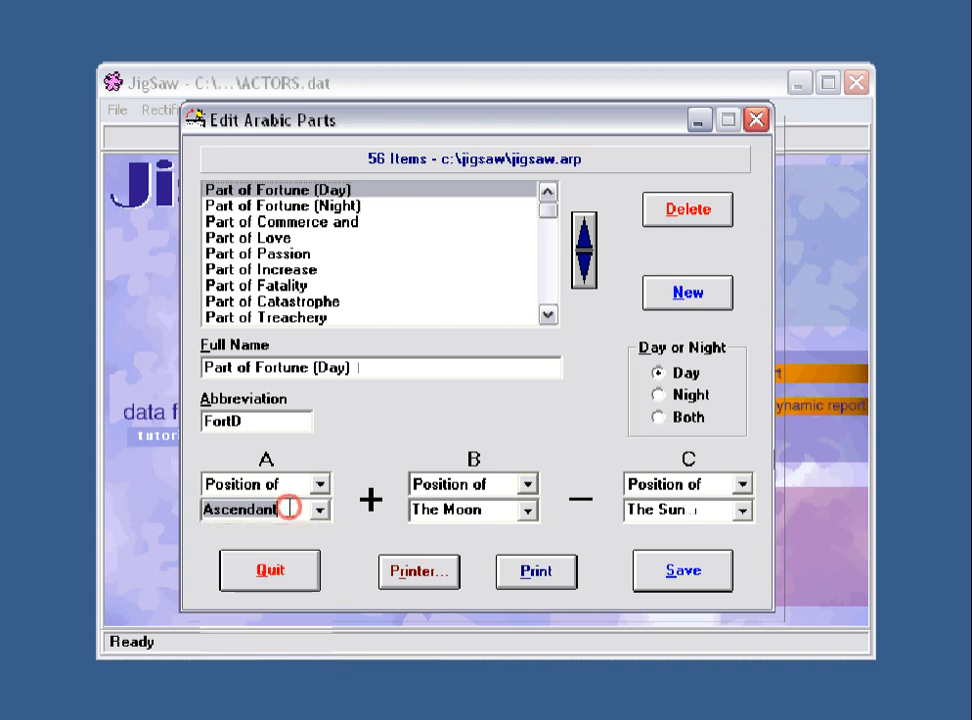
Check the planets and points offered for terms B and C of the formula
left_click(524, 512)
left_click(527, 510)
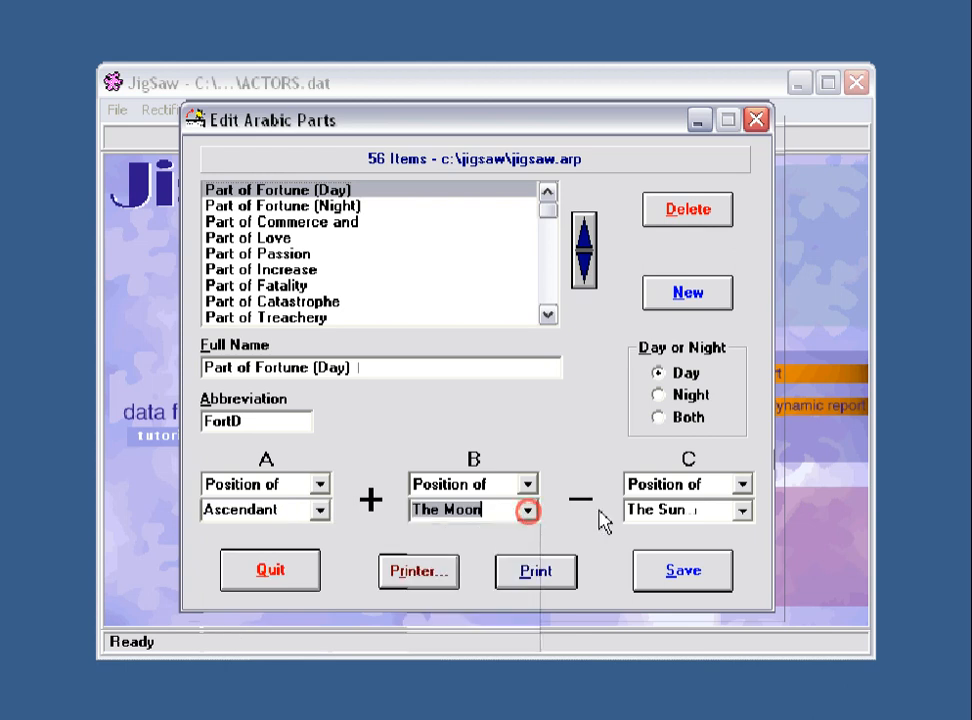
left_click(742, 510)
left_click(743, 512)
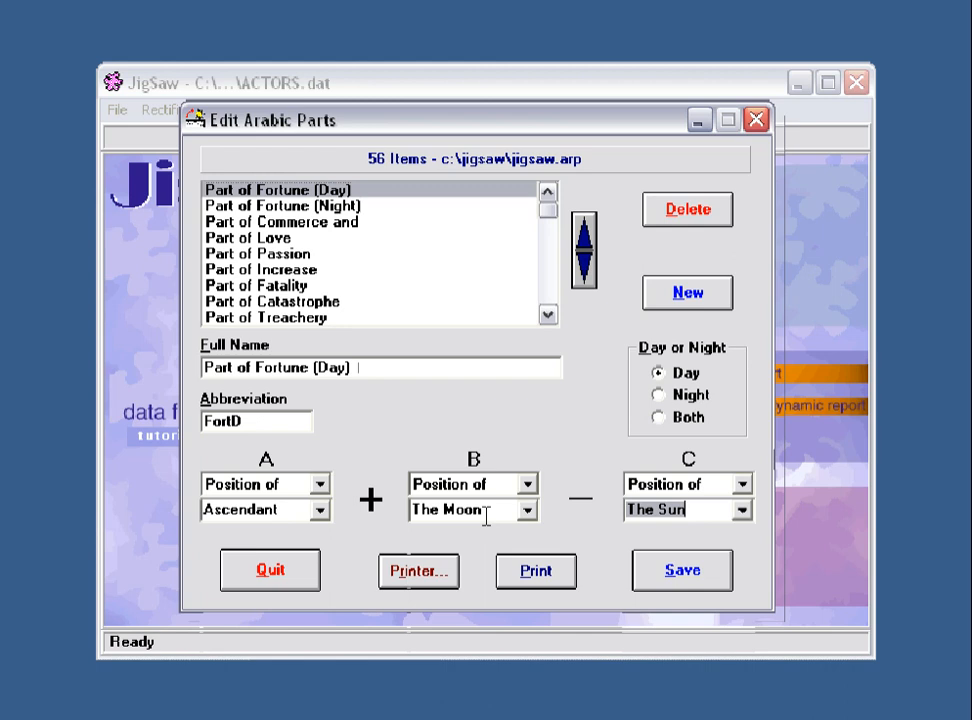
left_click(291, 510)
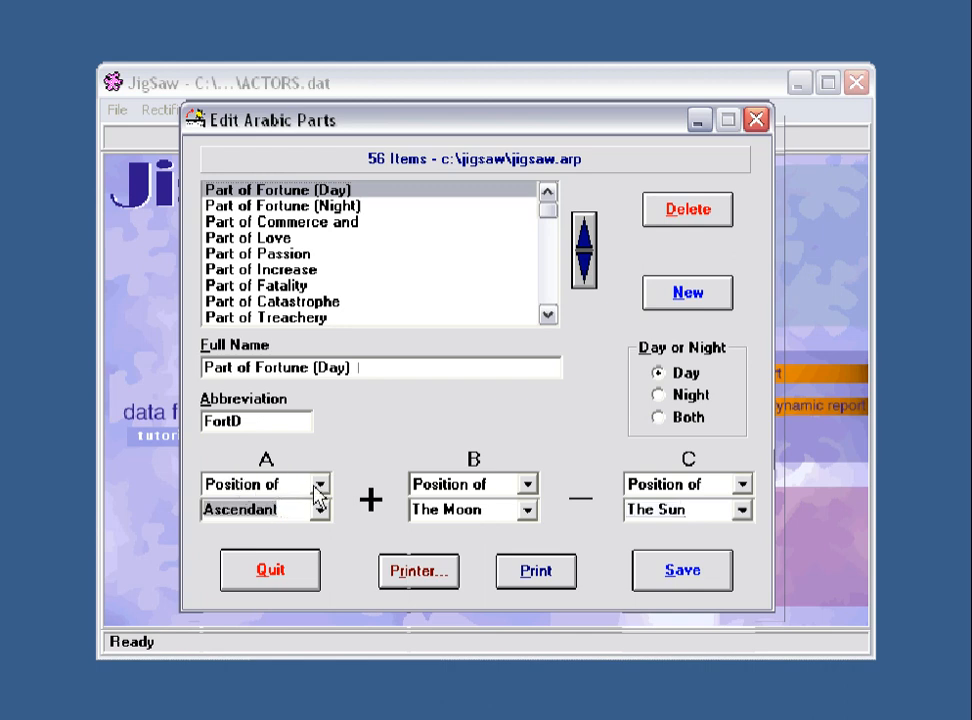
Review the kinds of factor, such as Fixed Position or Dispositor of, offered for terms A, C and B
left_click(321, 485)
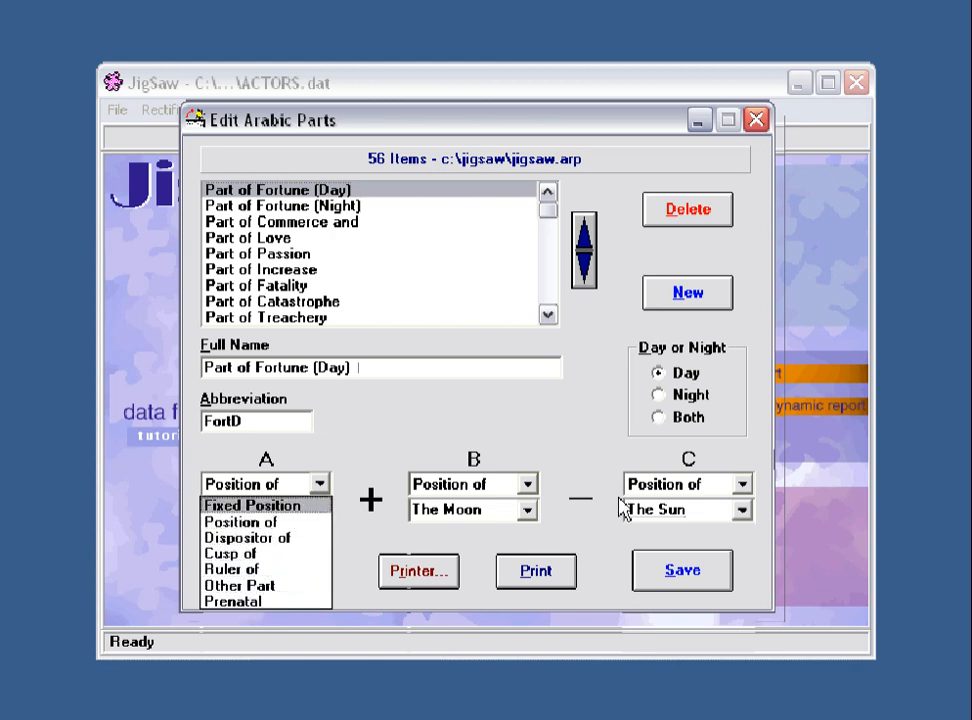
left_click(745, 484)
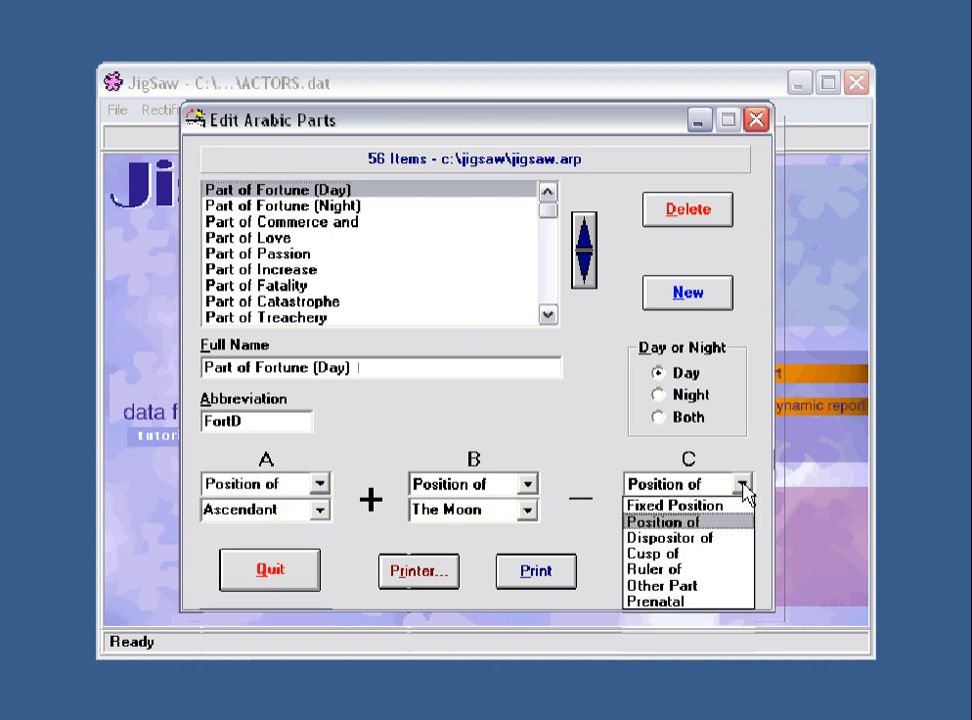
left_click(532, 486)
left_click(530, 486)
left_click(528, 484)
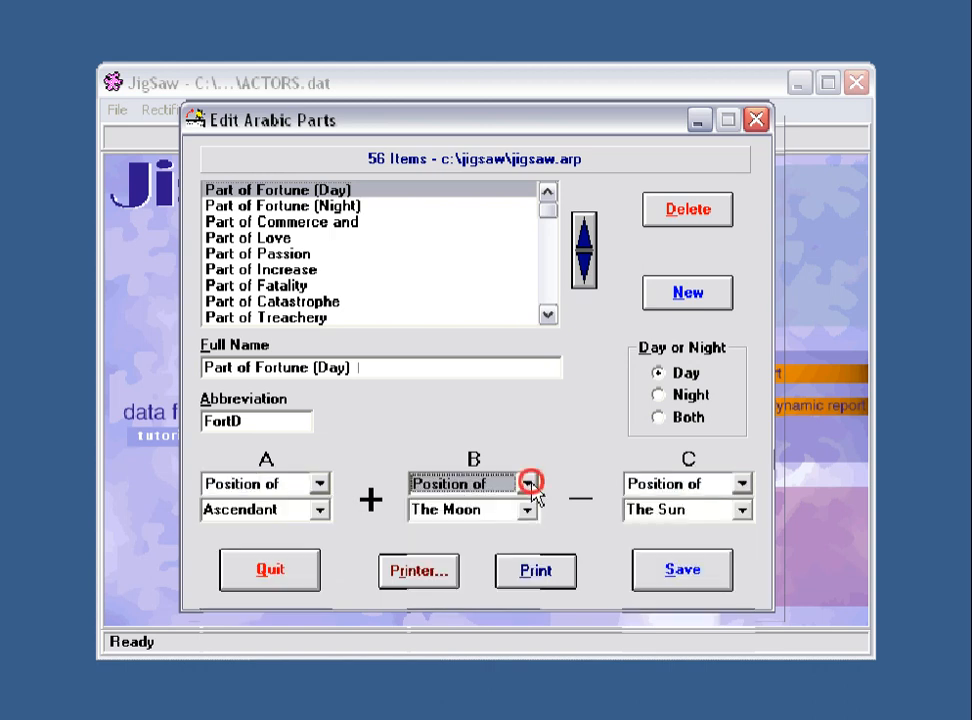
Go through the formulas of the listed parts from Part of Fortune (Night) to Part of Life, then return to Part of Organisation
left_click(334, 206)
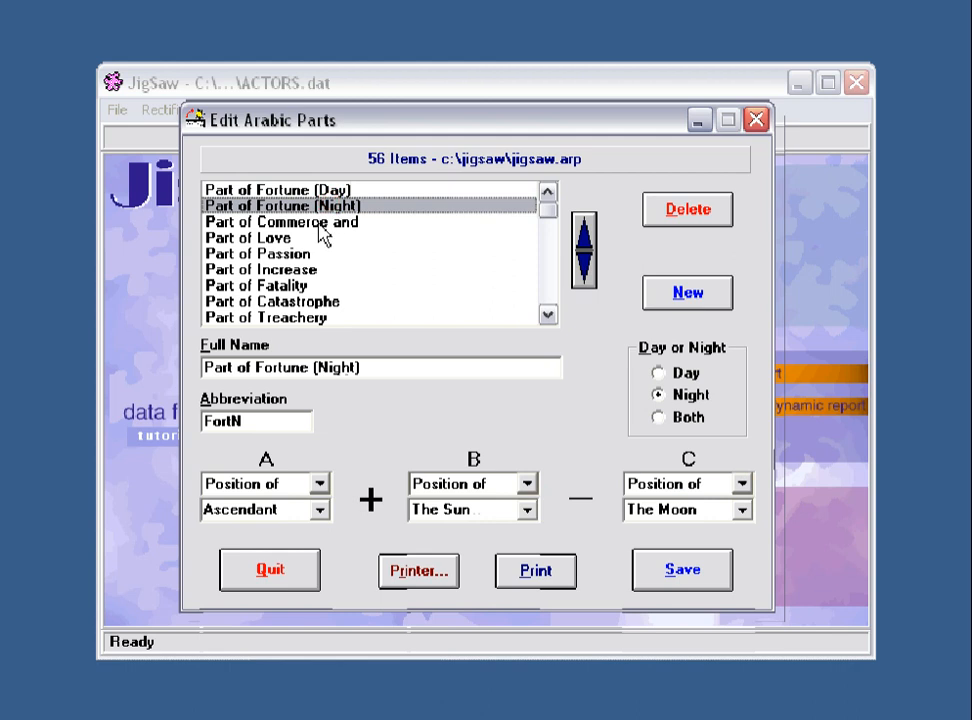
left_click(295, 223)
left_click(282, 238)
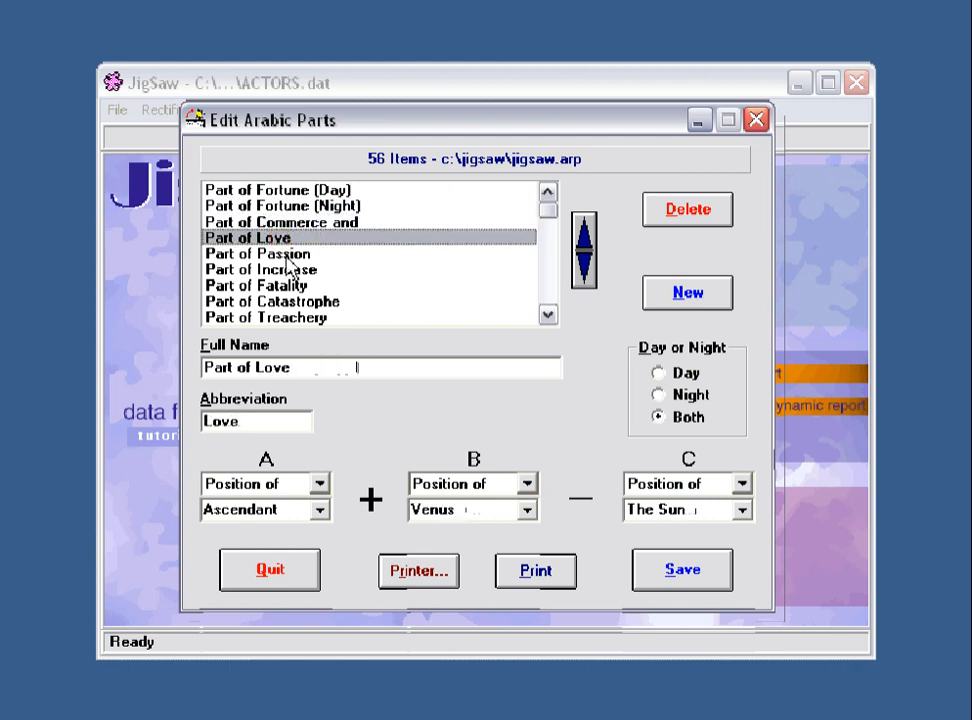
left_click(286, 255)
left_click(284, 270)
left_click(289, 285)
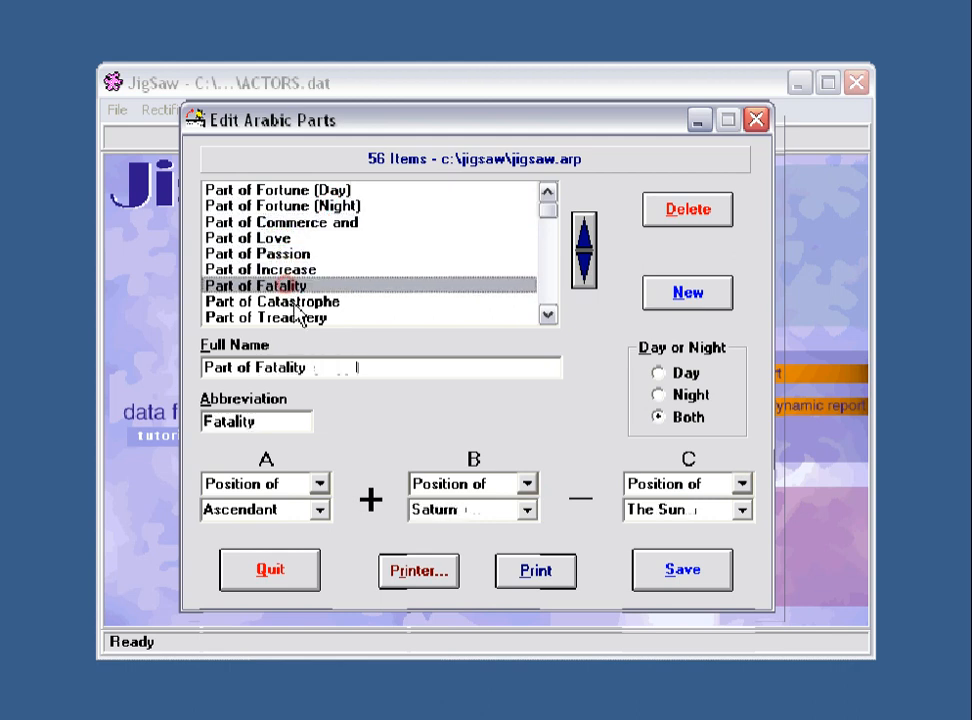
left_click(296, 302)
left_click(298, 318)
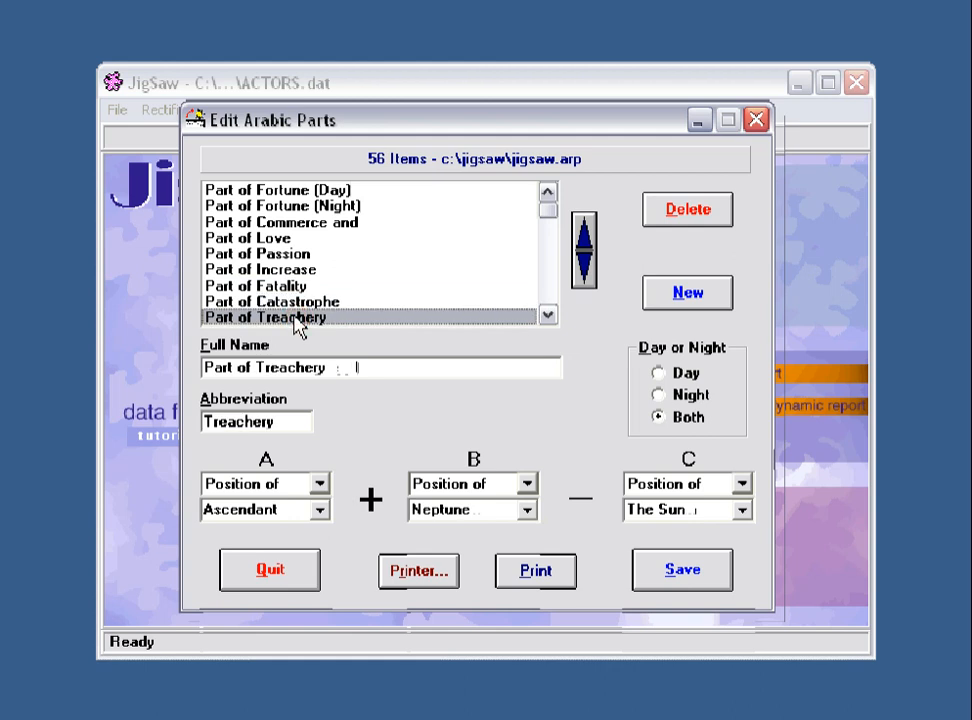
key("Down")
key("Down")
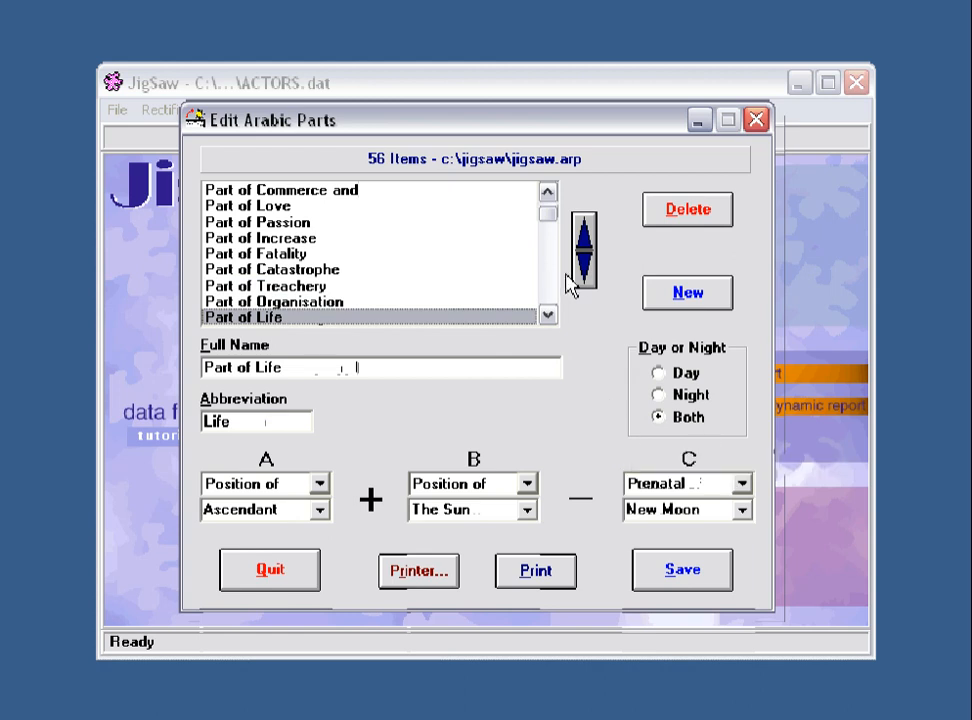
left_click(515, 301)
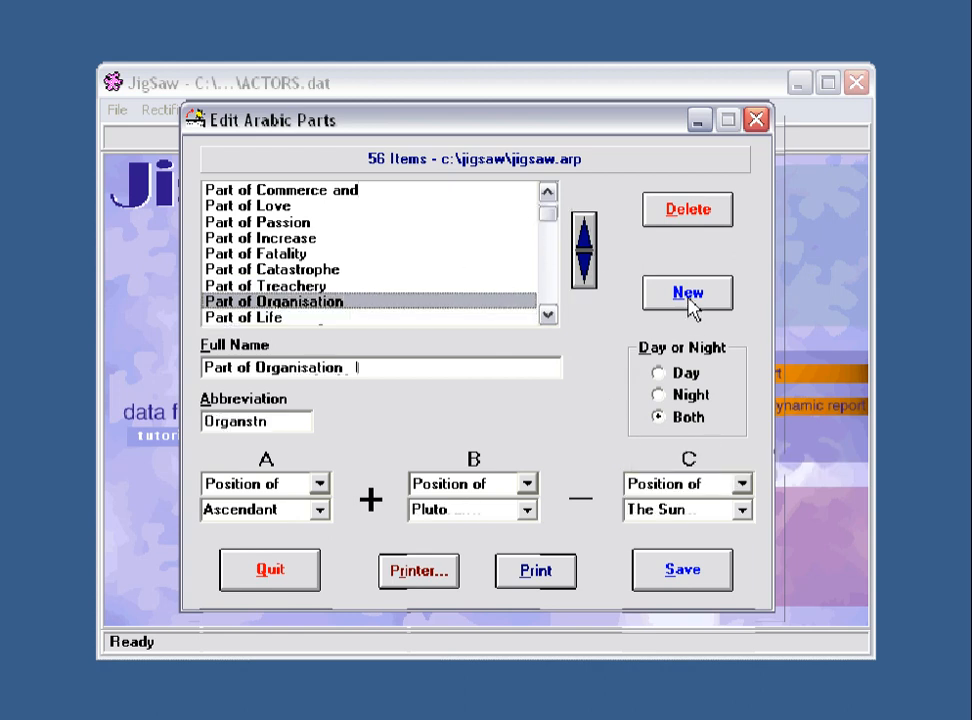
Create a new part with the full name "Part of Jigsaw" and the abbreviation "Jigsaw"
left_click(689, 294)
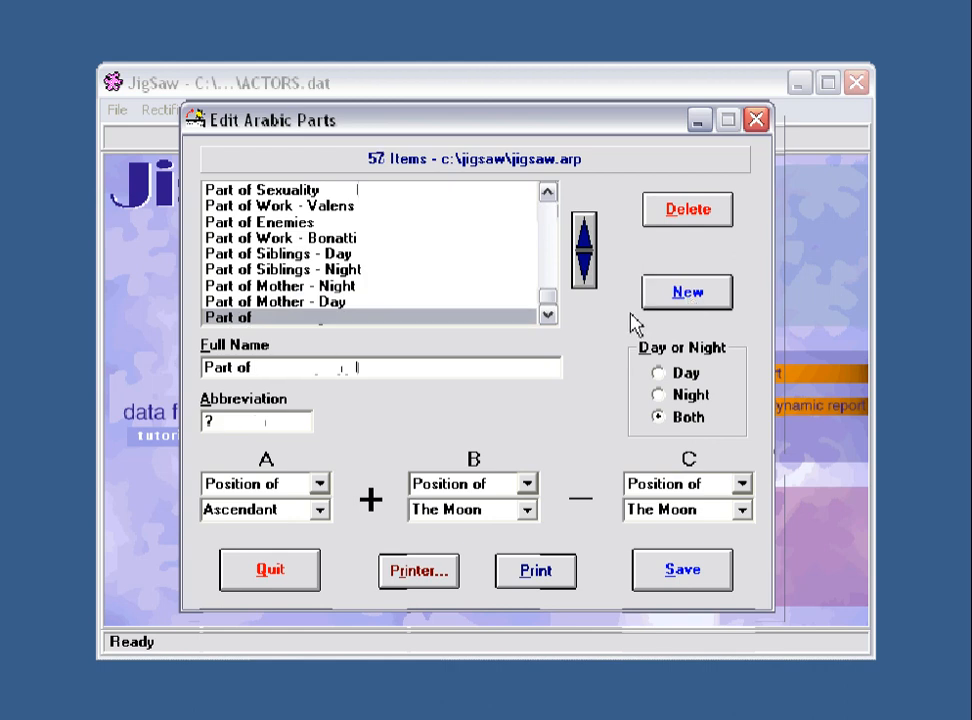
type("Jigsaw")
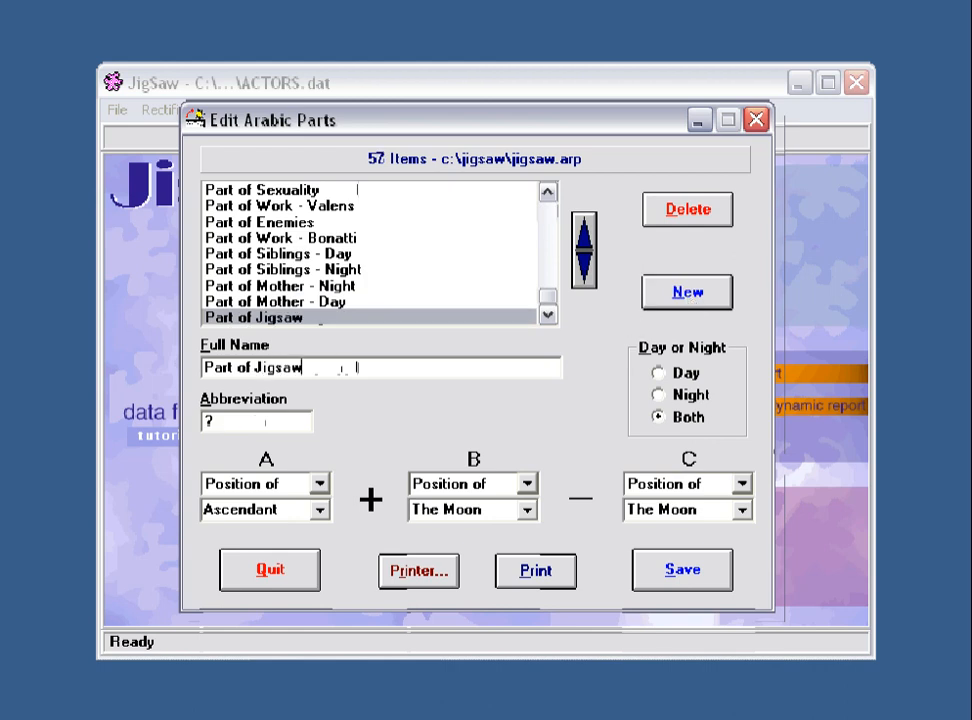
left_click(217, 424)
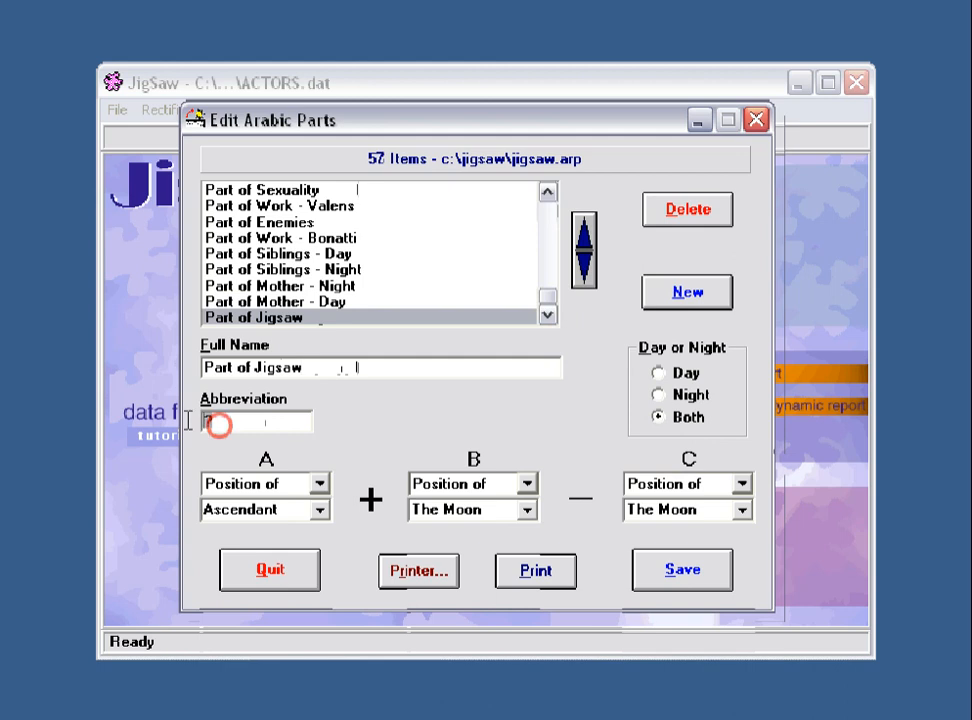
type("Jigsaw")
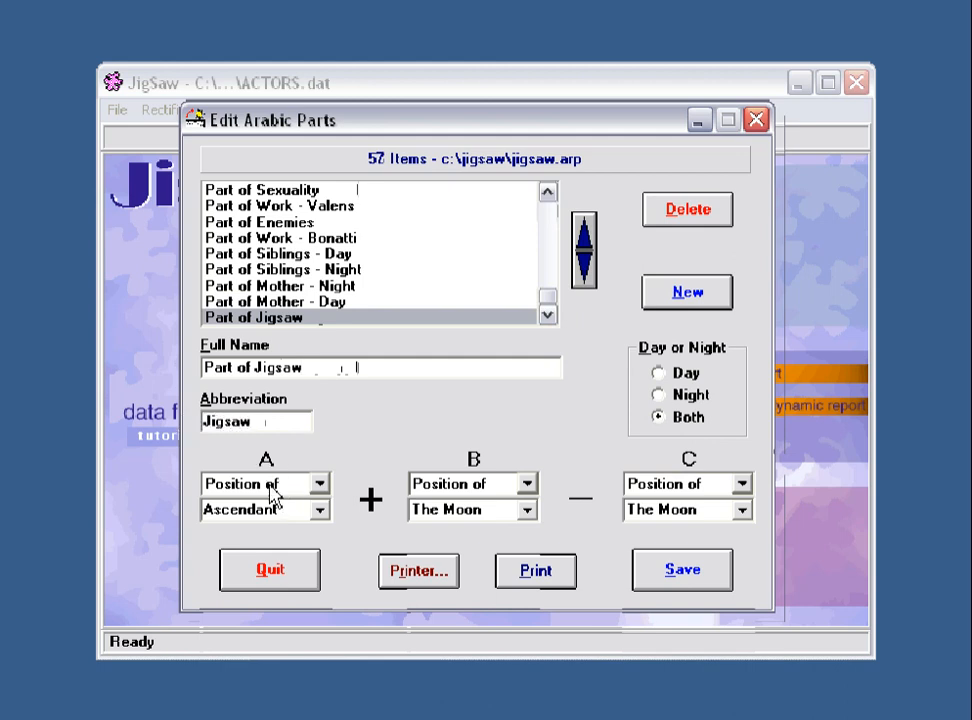
Set term A of Part of Jigsaw to Midheaven and term B to Dispositor of The Moon
left_click(320, 509)
left_click(312, 549)
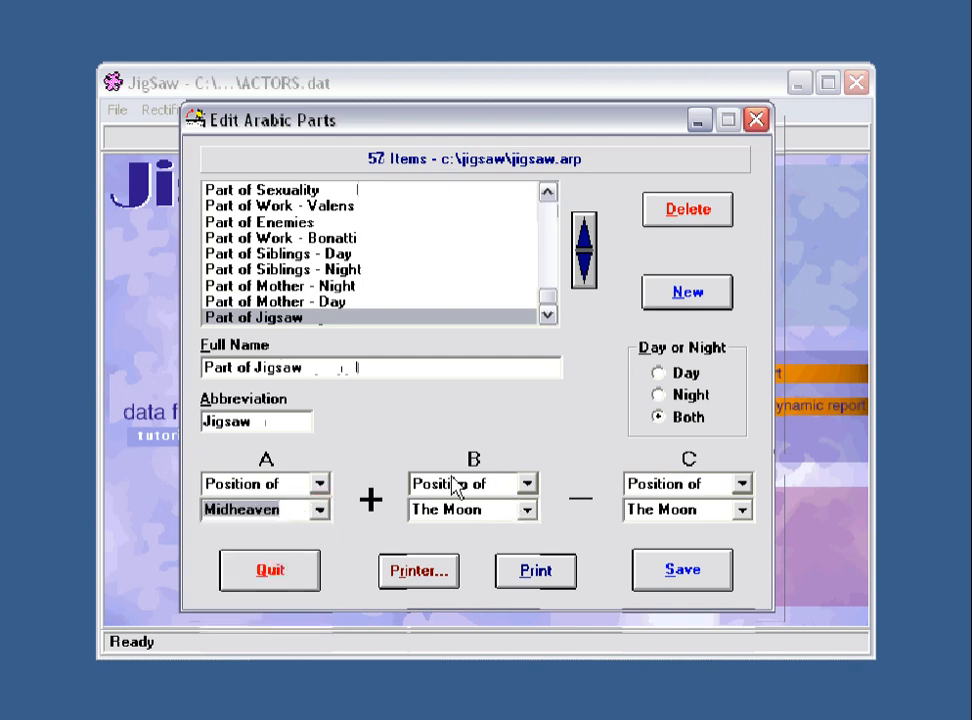
left_click(530, 513)
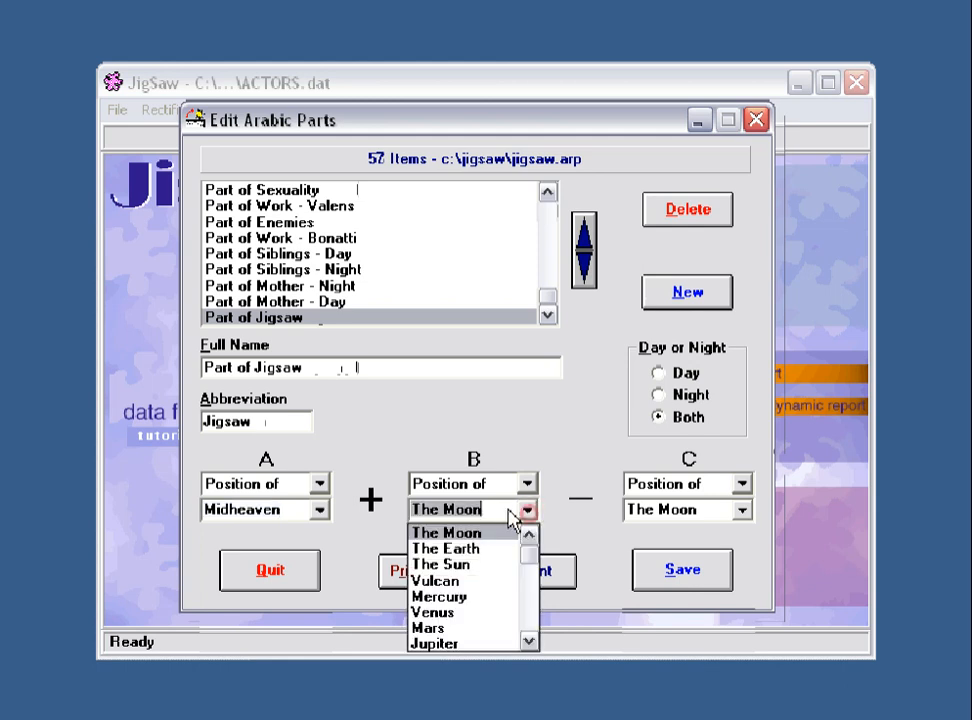
left_click(476, 600)
left_click(526, 484)
left_click(472, 537)
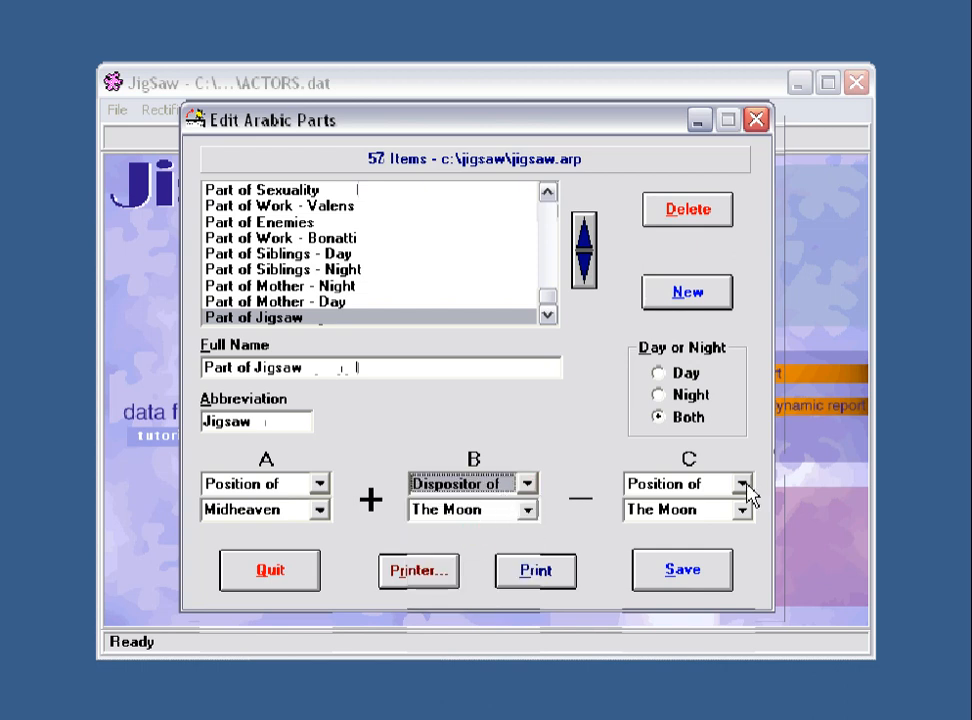
Set term C of Part of Jigsaw to Dispositor of Midheaven
left_click(742, 484)
left_click(692, 537)
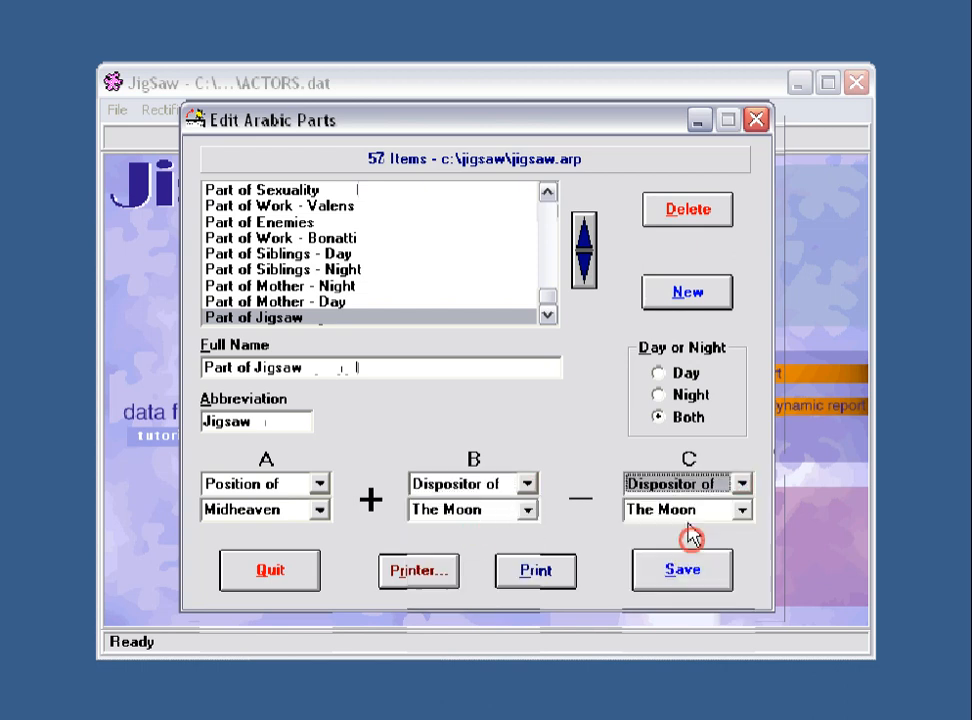
left_click(742, 510)
left_click_drag(753, 564, 751, 606)
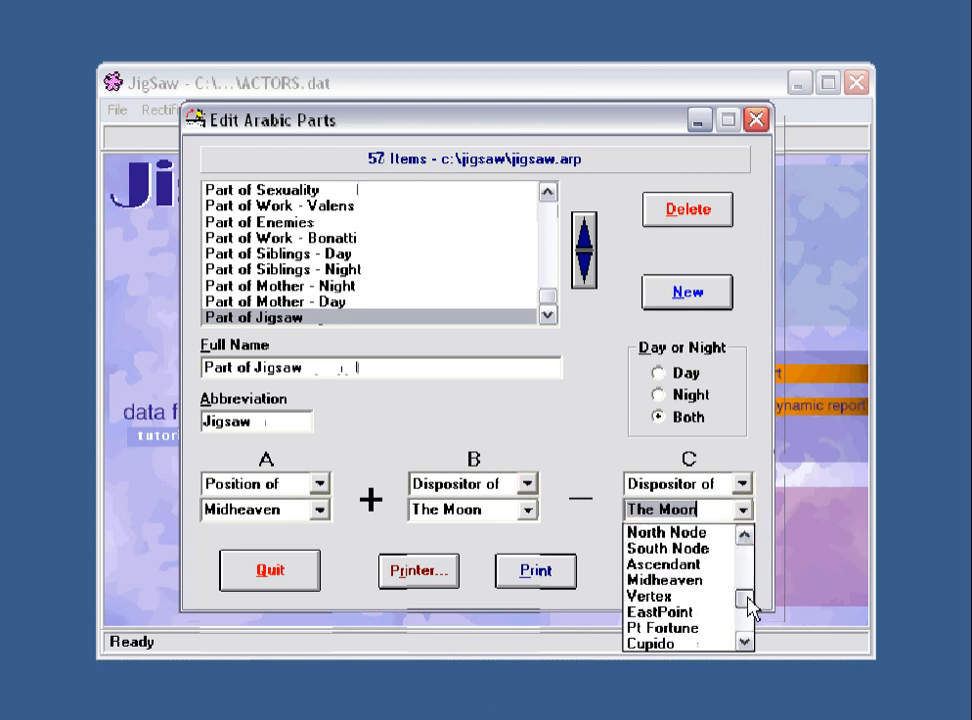
left_click(680, 580)
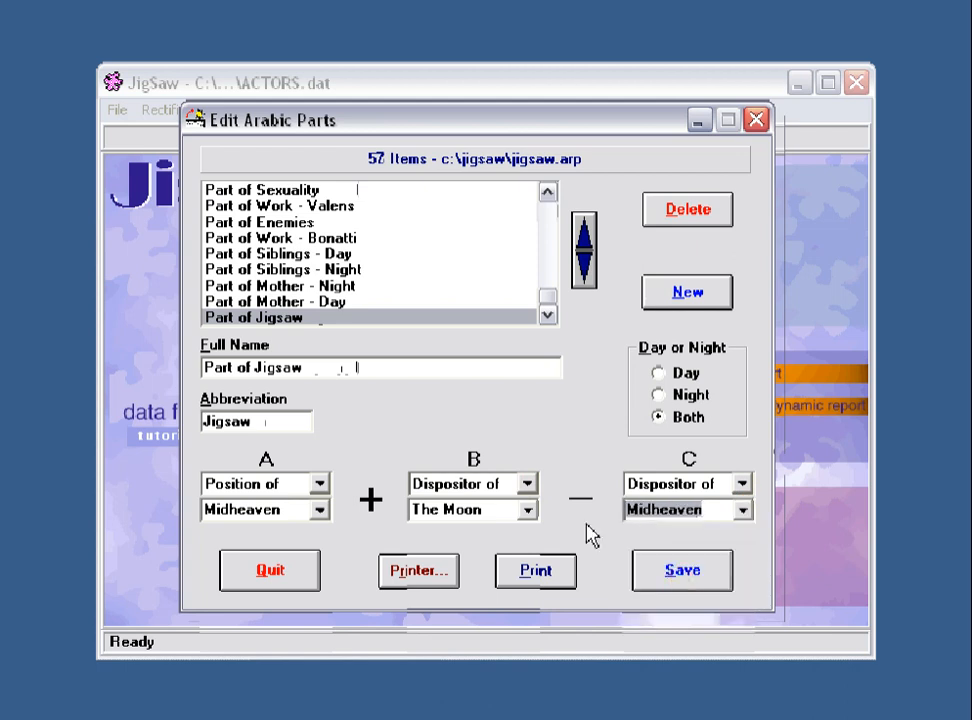
Save the parts file under the new name jigsawMypoints and quit the Arabic Parts Editor
left_click(685, 580)
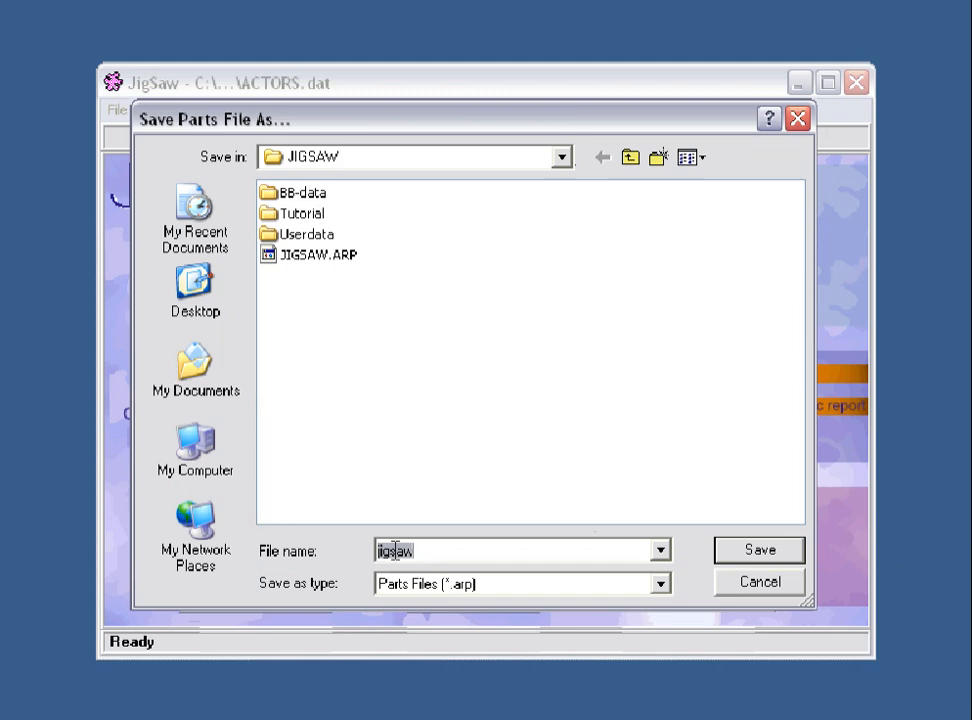
left_click(412, 548)
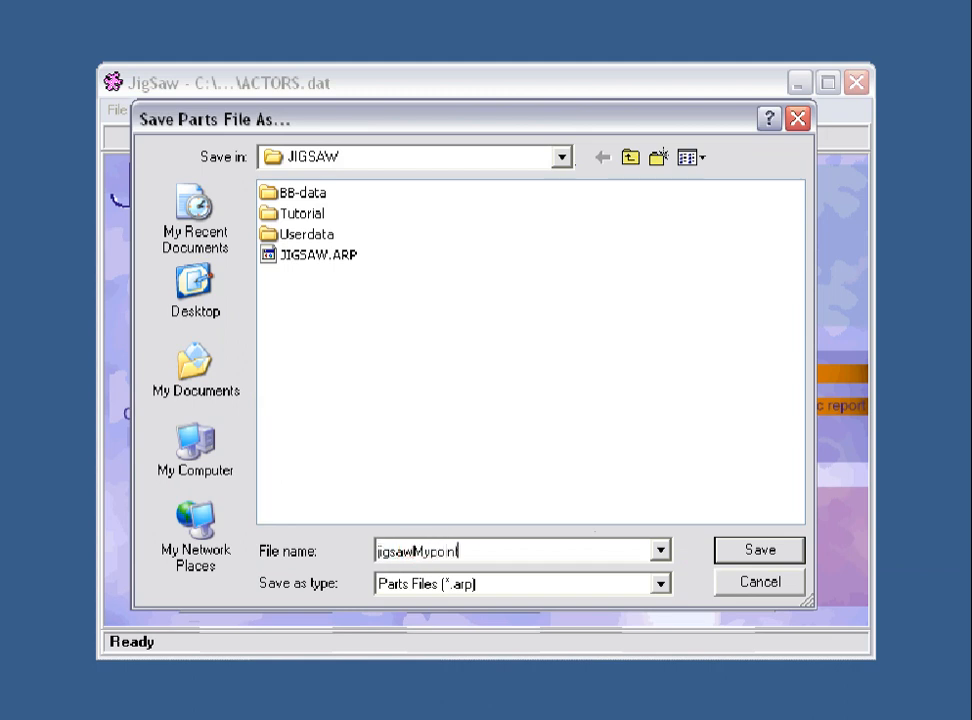
left_click(748, 553)
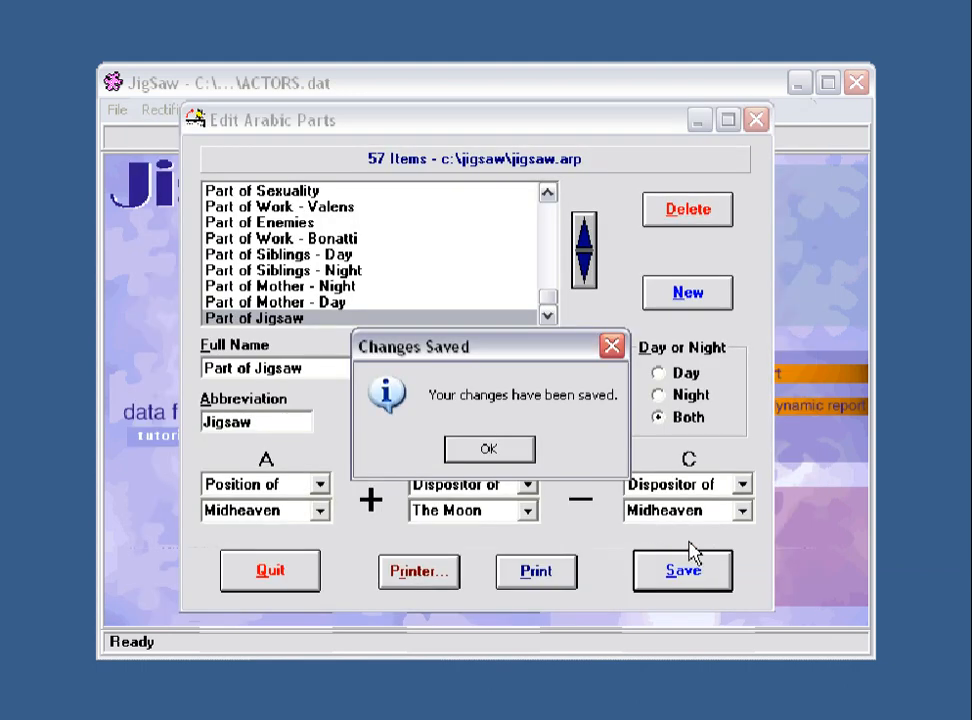
left_click(492, 450)
left_click(275, 570)
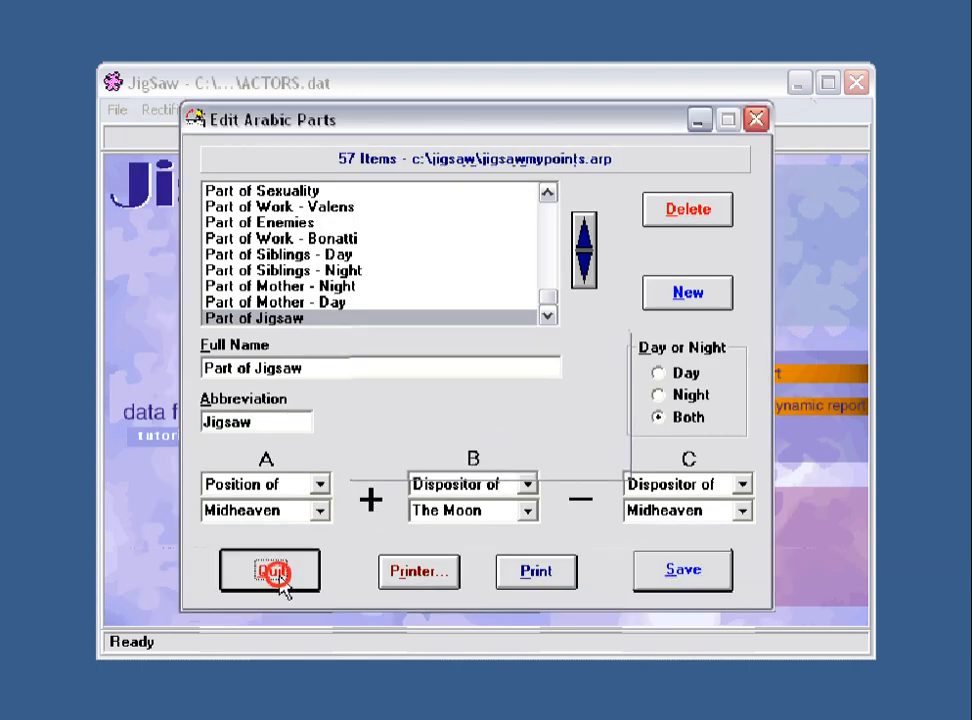
Open the additional point selection of the Tabulate & Graph research function and choose Arabic Parts as the point type
left_click(327, 543)
left_click(330, 545)
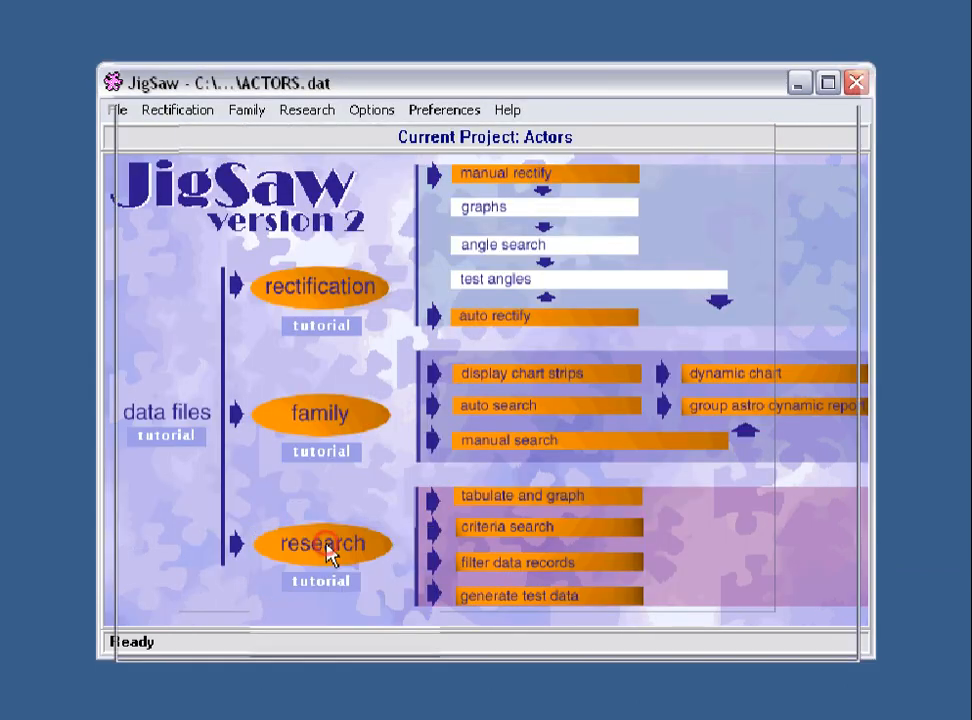
left_click(255, 428)
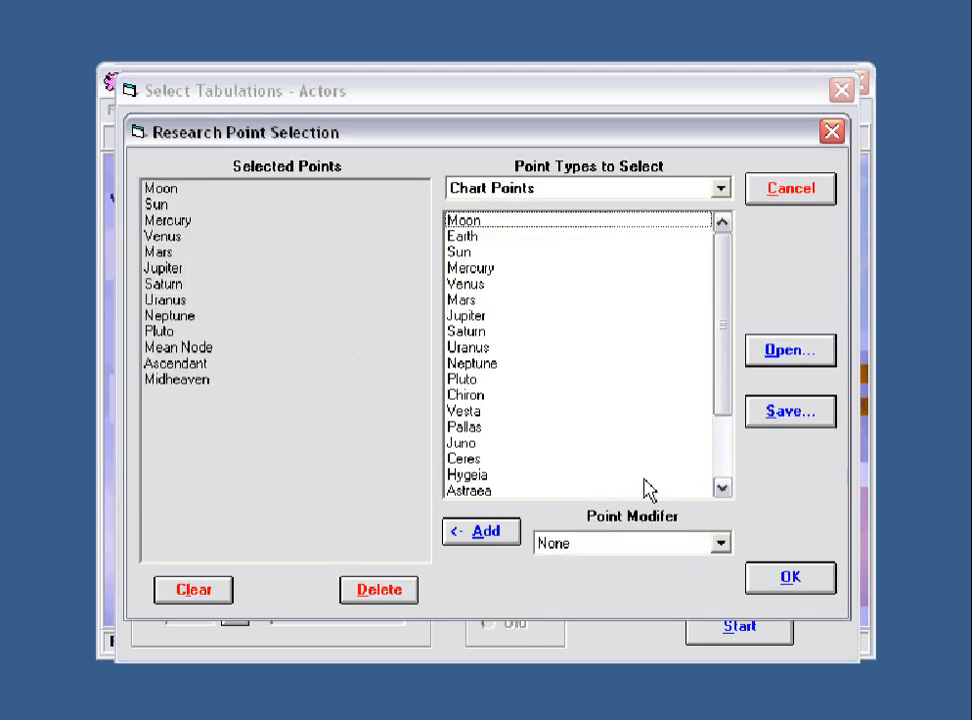
left_click(721, 189)
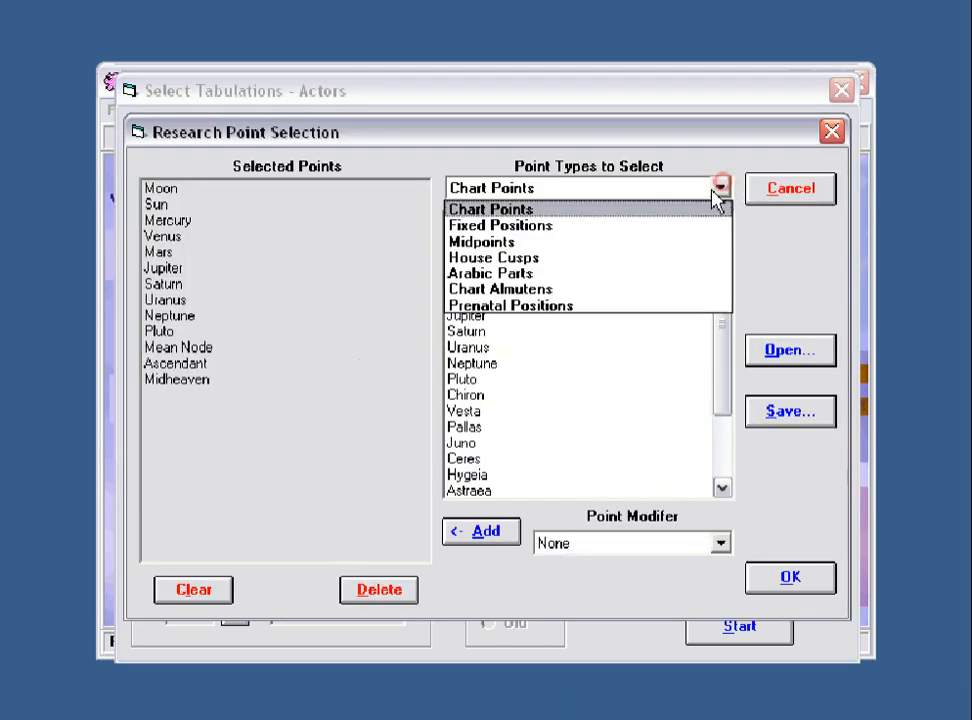
left_click(530, 282)
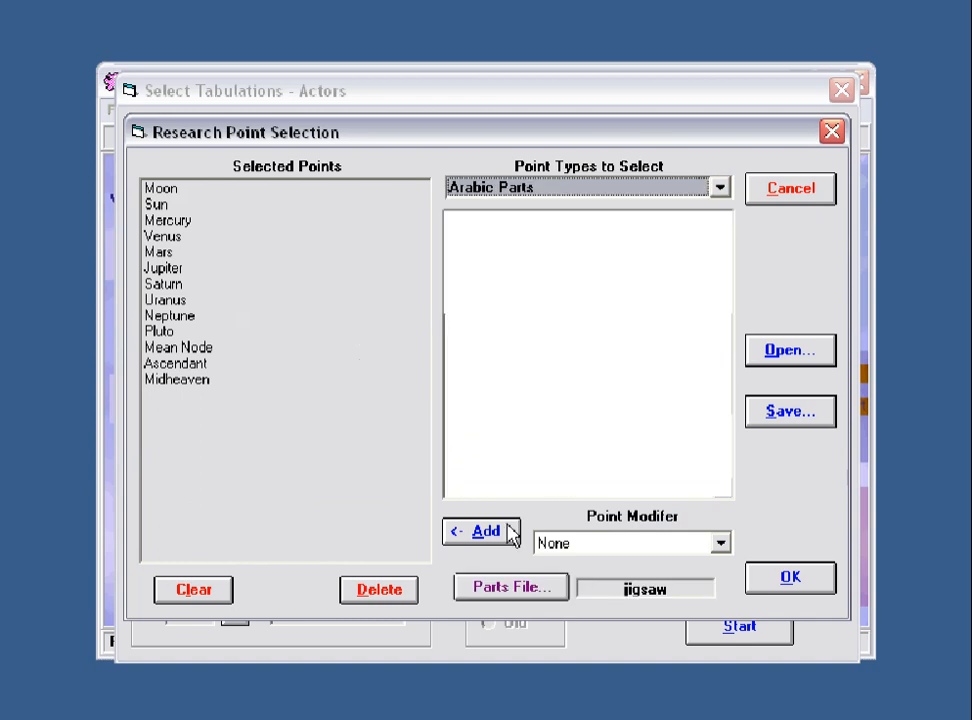
Load the parts file jigsawMypoints.arp from the JIGSAW folder
left_click(512, 588)
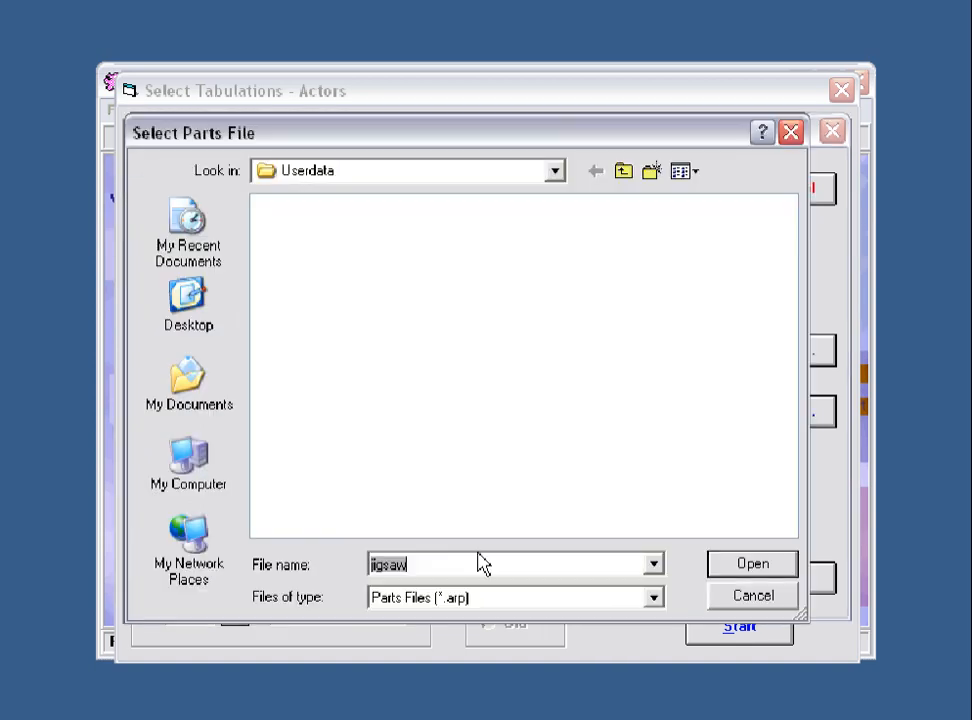
left_click(623, 171)
left_click(330, 290)
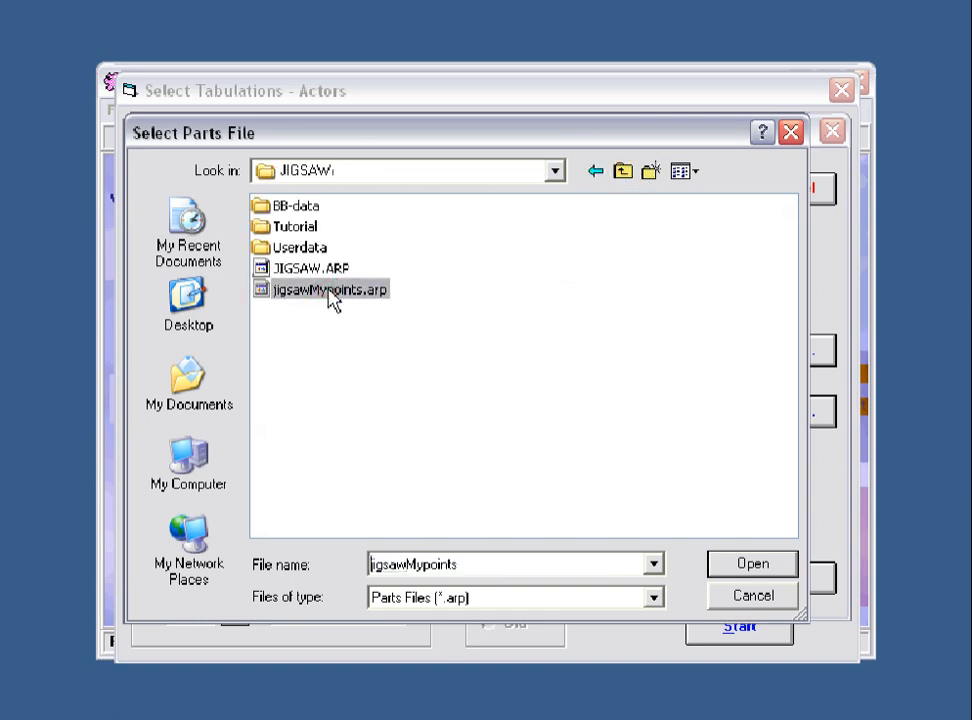
left_click(753, 568)
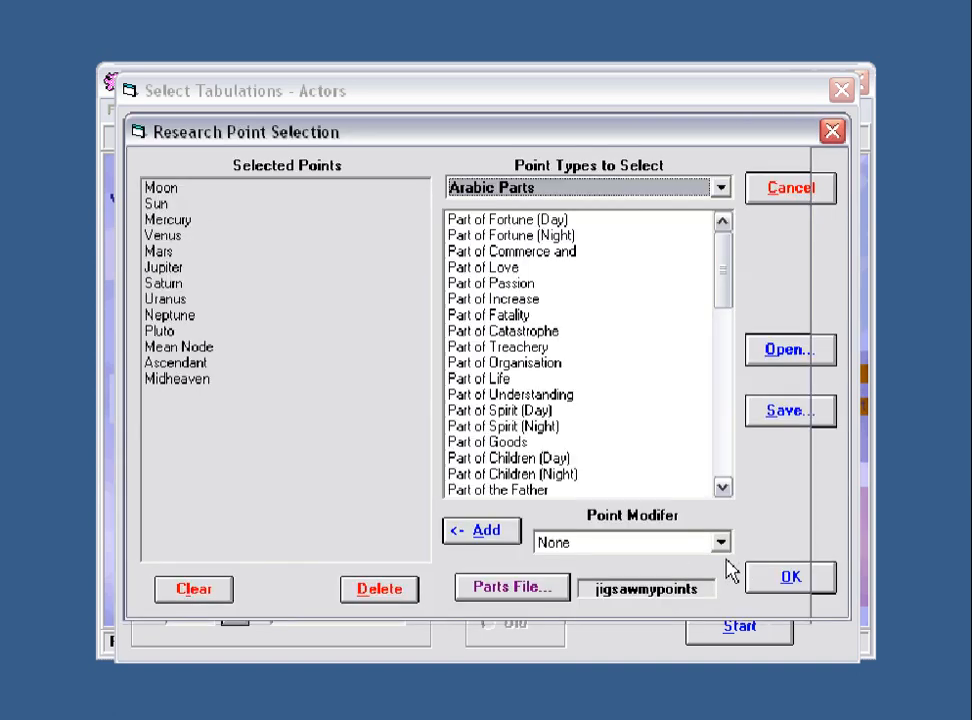
Add Part of Jigsaw to the selected research points, accept the selection and quit the tabulation setup
left_click_drag(722, 268, 714, 462)
left_click(490, 490)
left_click(484, 532)
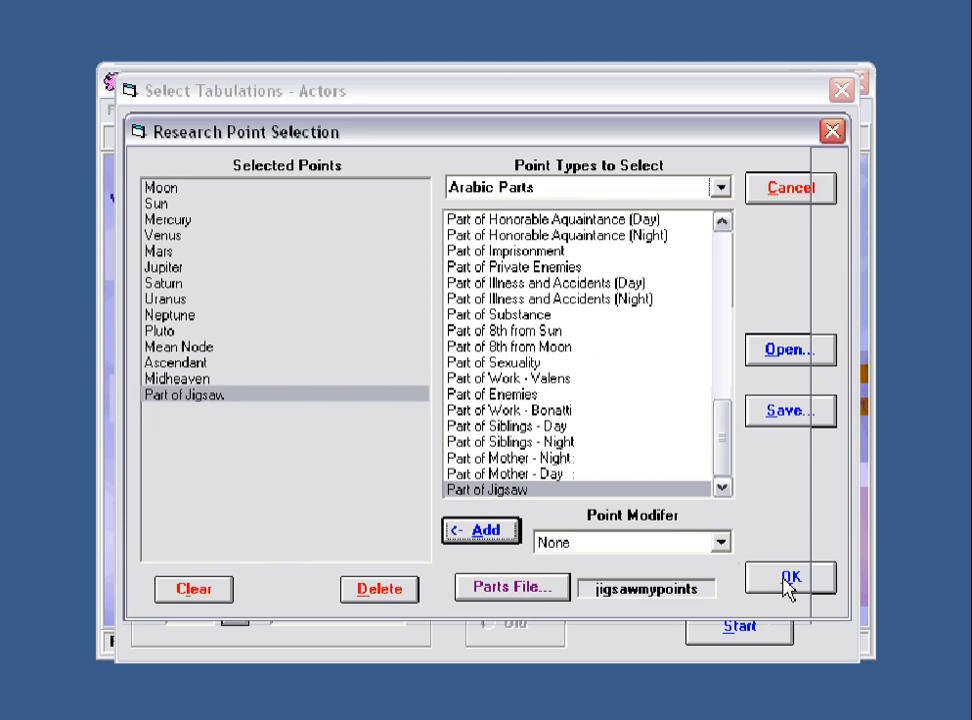
left_click(789, 586)
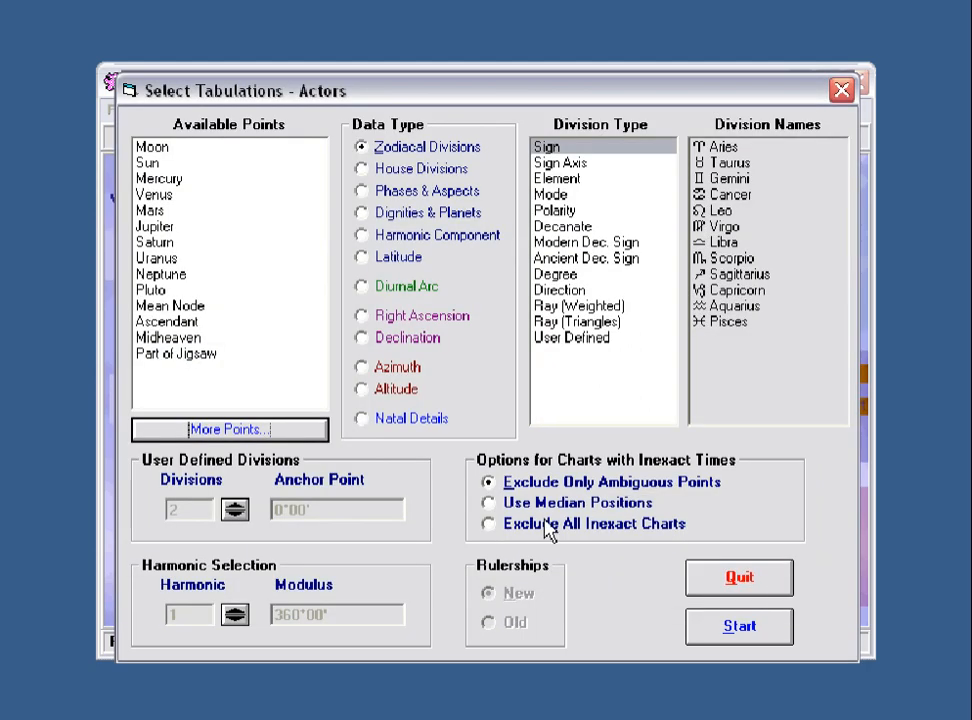
left_click(752, 587)
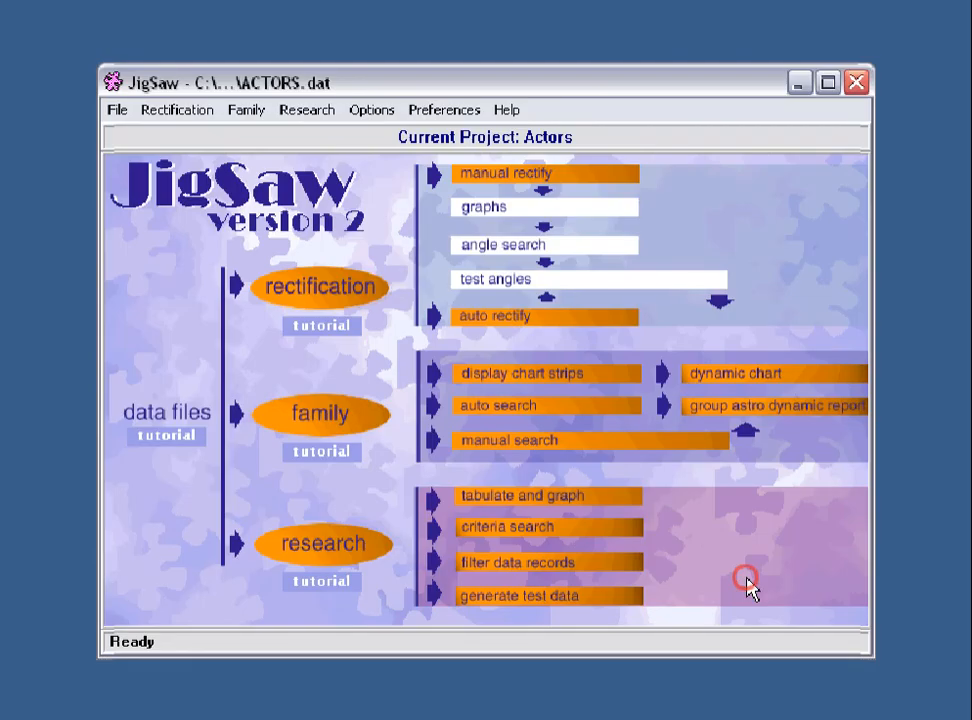
Open jigsawMypoints.arp in the Arabic Parts Editor
left_click(334, 546)
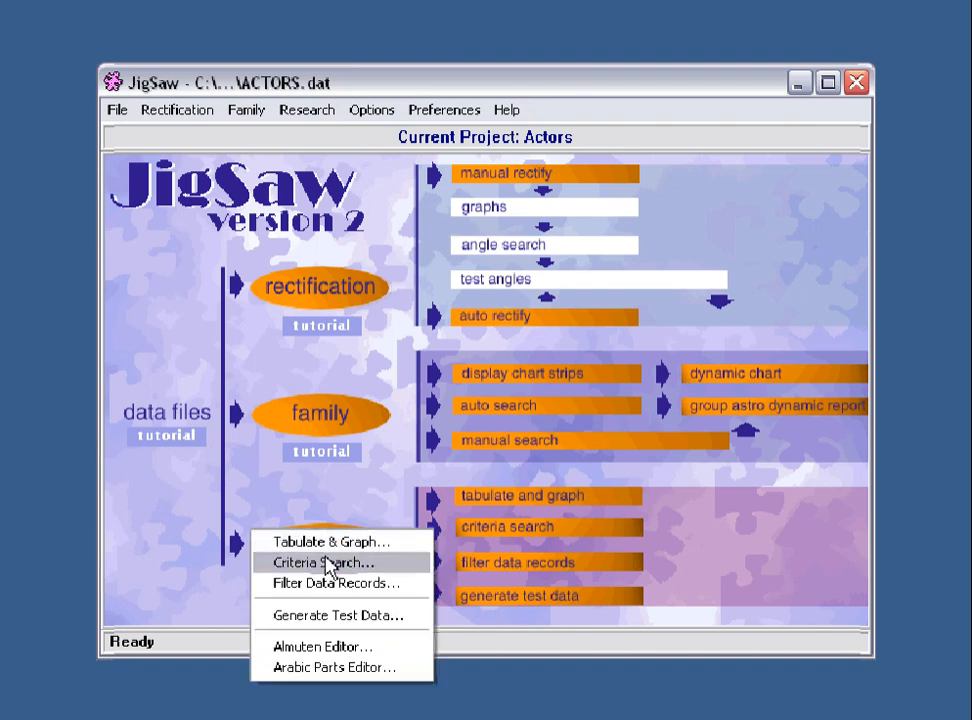
left_click(334, 668)
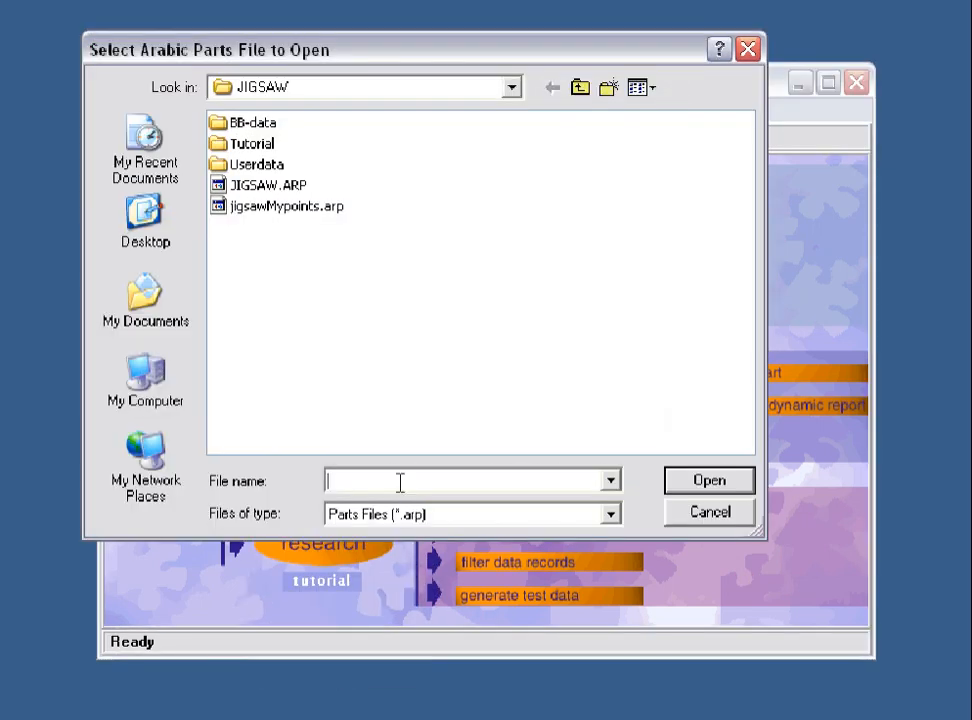
left_click(282, 187)
left_click(282, 206)
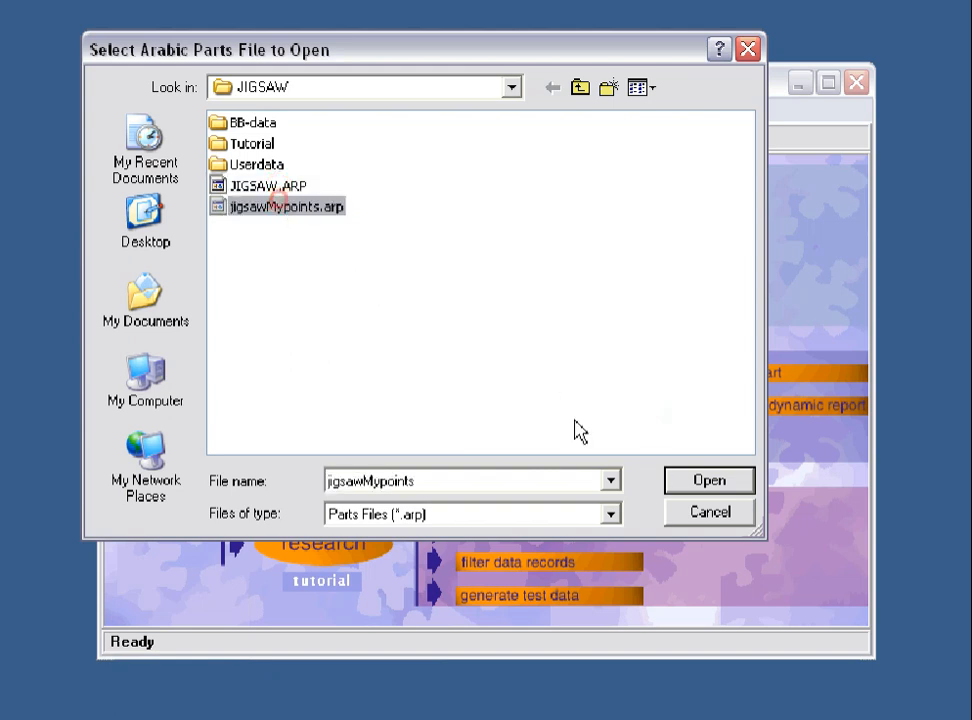
left_click(707, 489)
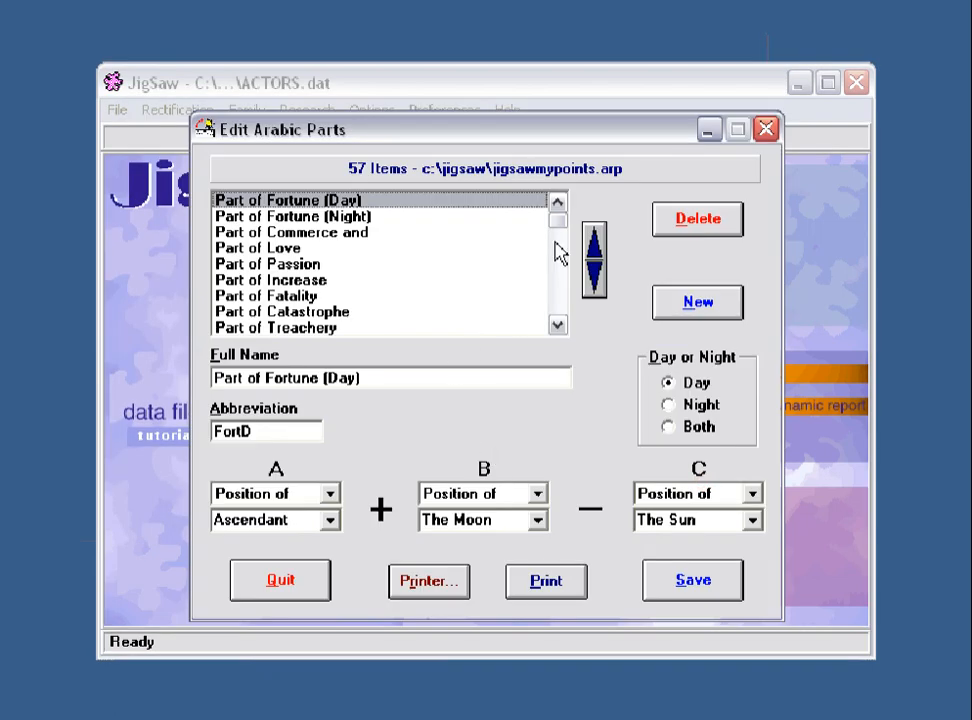
Move Part of Jigsaw from the end of the parts list up to the first position
left_click_drag(557, 221, 556, 313)
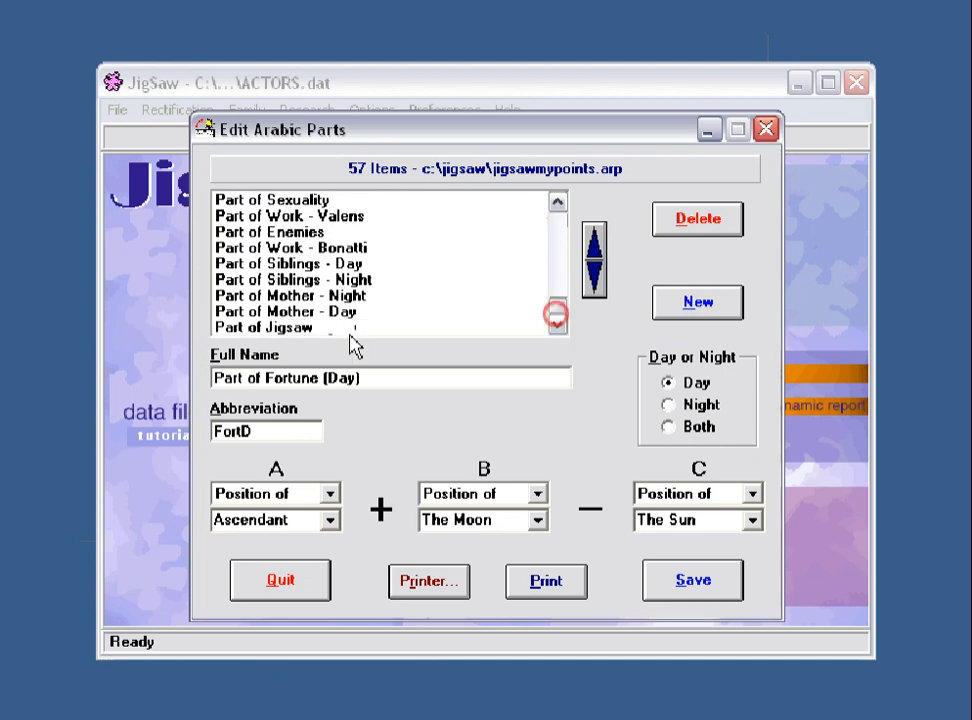
left_click(292, 329)
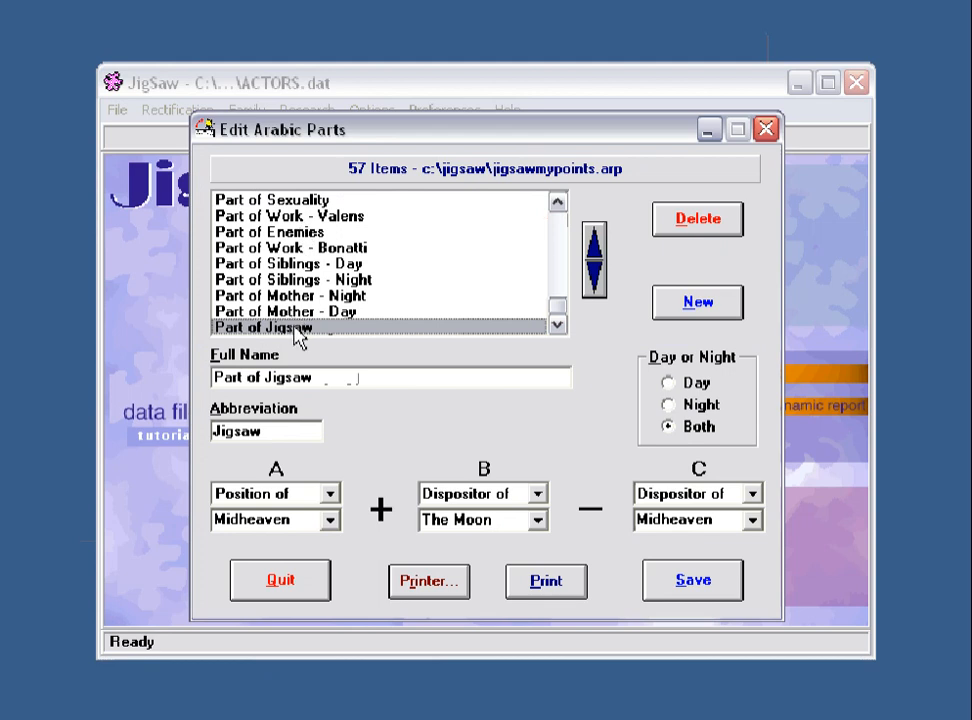
left_click(597, 252)
left_click(597, 252)
left_click(597, 252)
left_click(597, 252)
left_click(597, 252)
left_click(597, 252)
left_click(597, 252)
left_click(597, 252)
left_click(597, 252)
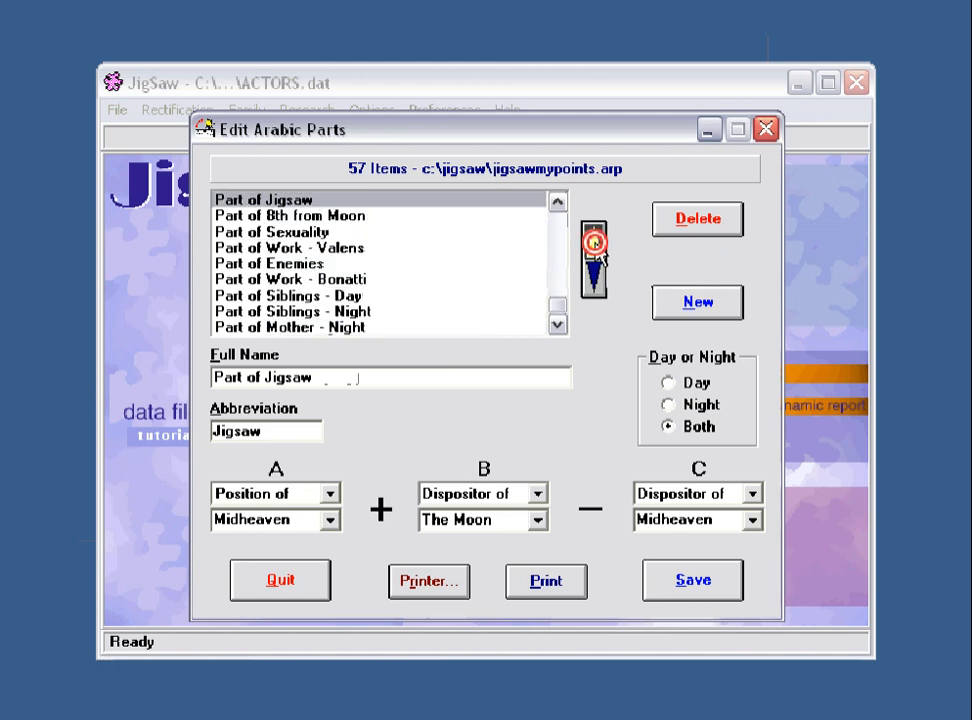
left_click(597, 252)
left_click(597, 252)
left_click(597, 252)
left_click(597, 252)
left_click(597, 252)
left_click(594, 243)
left_click(594, 243)
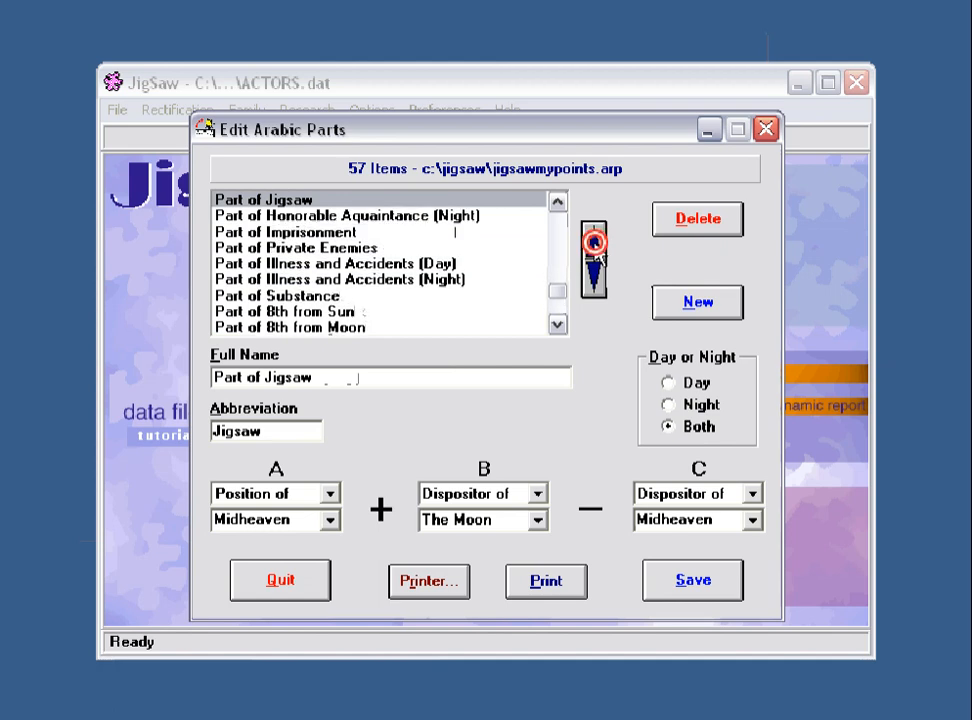
left_click(594, 243)
left_click(594, 243)
left_click(594, 243)
left_click(594, 243)
left_click(594, 243)
left_click(594, 243)
left_click(594, 243)
left_click(594, 243)
left_click(594, 243)
left_click(594, 243)
left_click(594, 243)
left_click(594, 243)
left_click(594, 243)
left_click(594, 243)
left_click(594, 243)
left_click(594, 243)
left_click(594, 243)
left_click(594, 243)
left_click(594, 243)
left_click(594, 243)
left_click(594, 243)
left_click(594, 243)
left_click(594, 243)
left_click(594, 243)
left_click(594, 243)
left_click(594, 243)
left_click(594, 243)
left_click(594, 243)
left_click(594, 243)
left_click(594, 243)
left_click(594, 243)
left_click(594, 243)
left_click(594, 243)
left_click(594, 243)
left_click(594, 243)
left_click(594, 243)
left_click(594, 243)
left_click(594, 243)
left_click(594, 243)
left_click(594, 243)
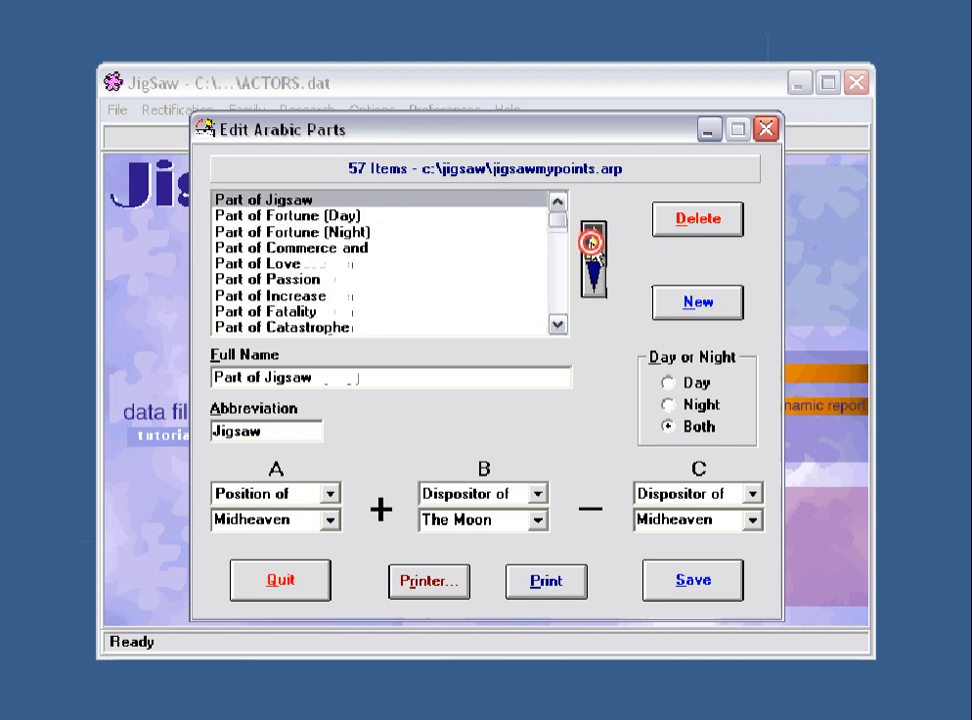
View the formulas of Part of Fortune (Day) and Part of Fortune (Night), and delete Part of Jigsaw from the list
left_click(310, 215)
left_click(306, 231)
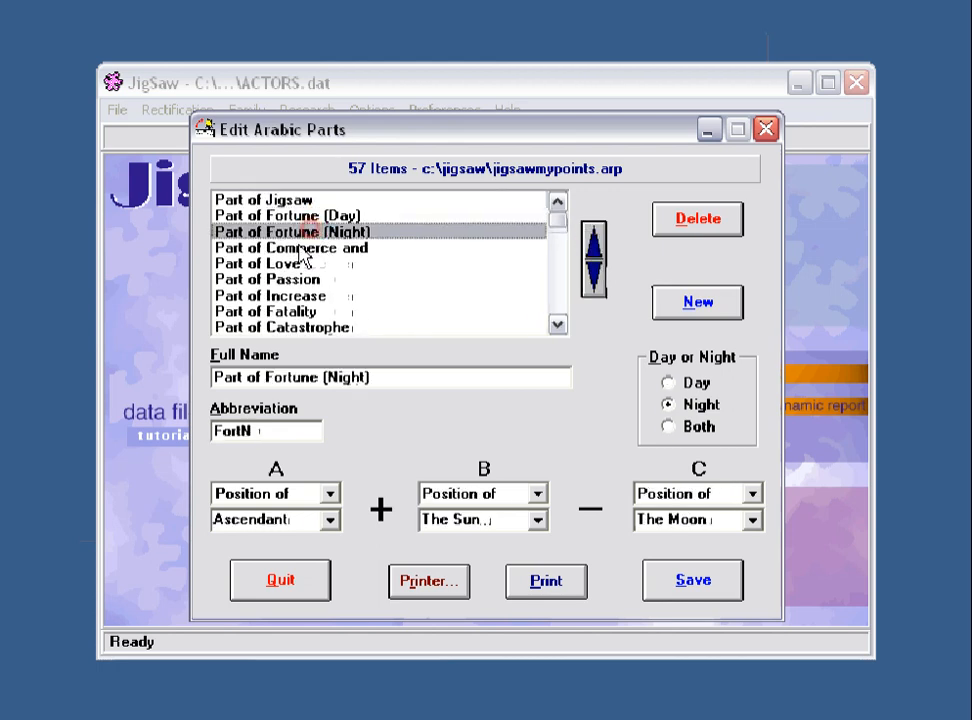
left_click(291, 200)
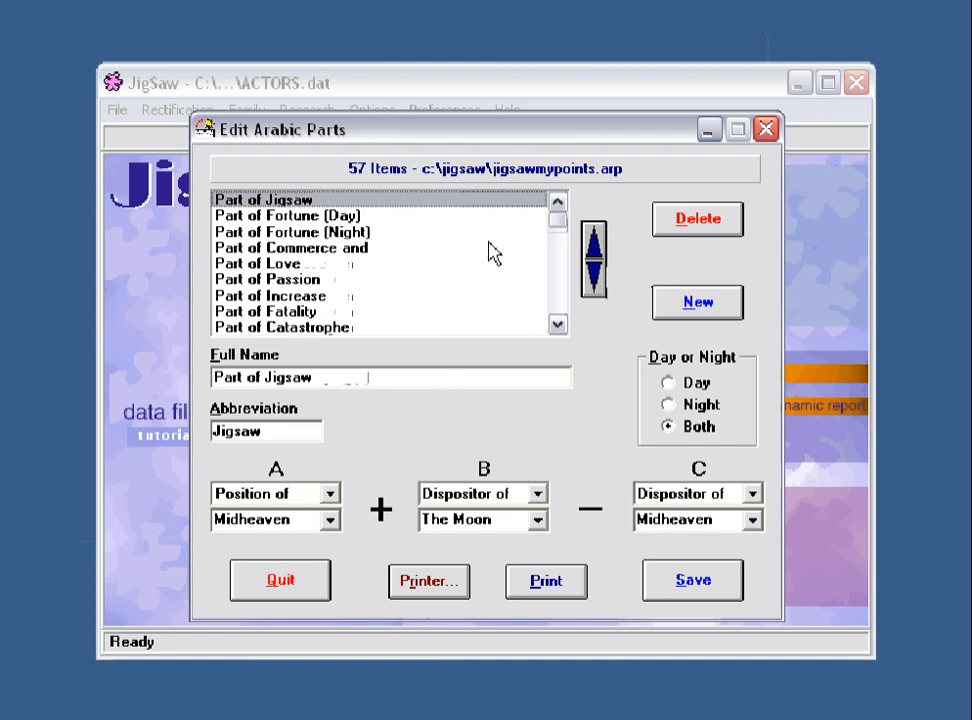
left_click(697, 222)
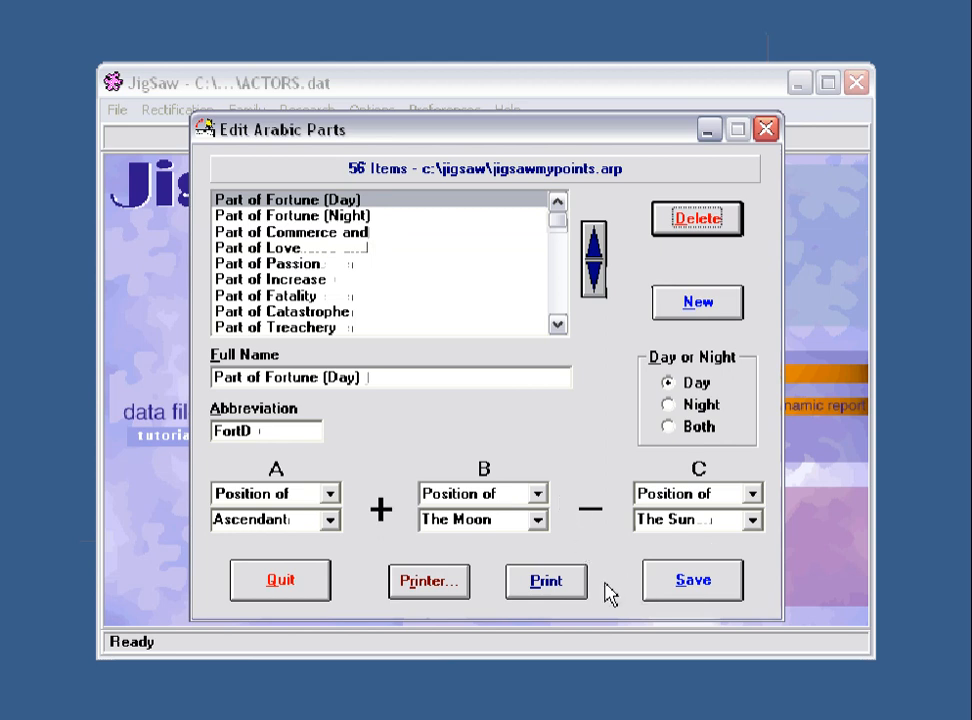
Start saving the parts file as jigsawMypoints, cancel it, and quit the editor without saving the changes
left_click(683, 588)
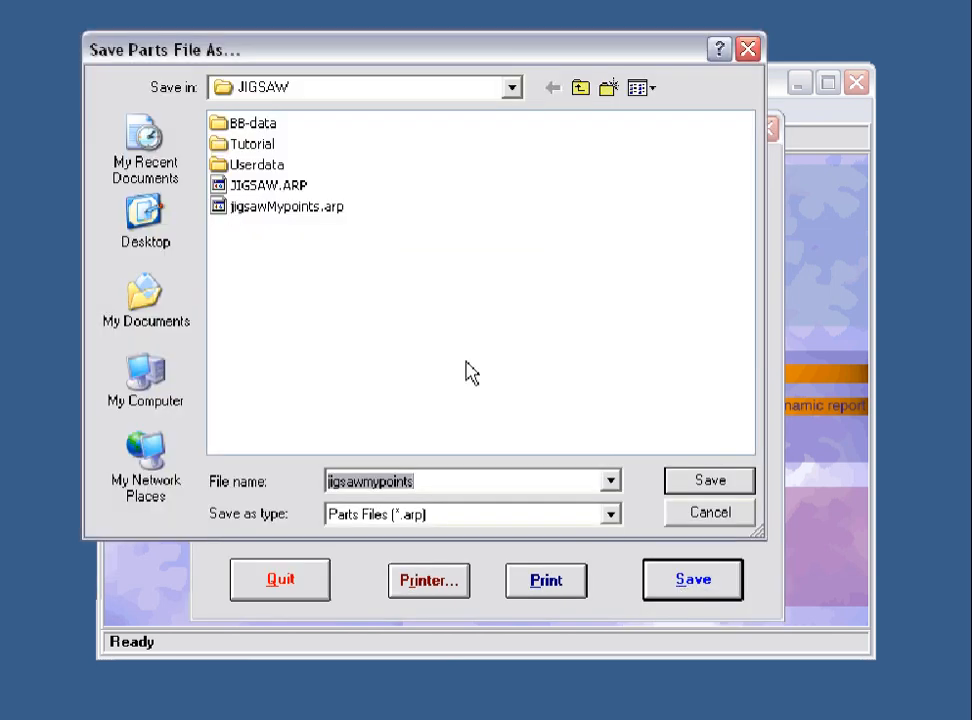
left_click(270, 206)
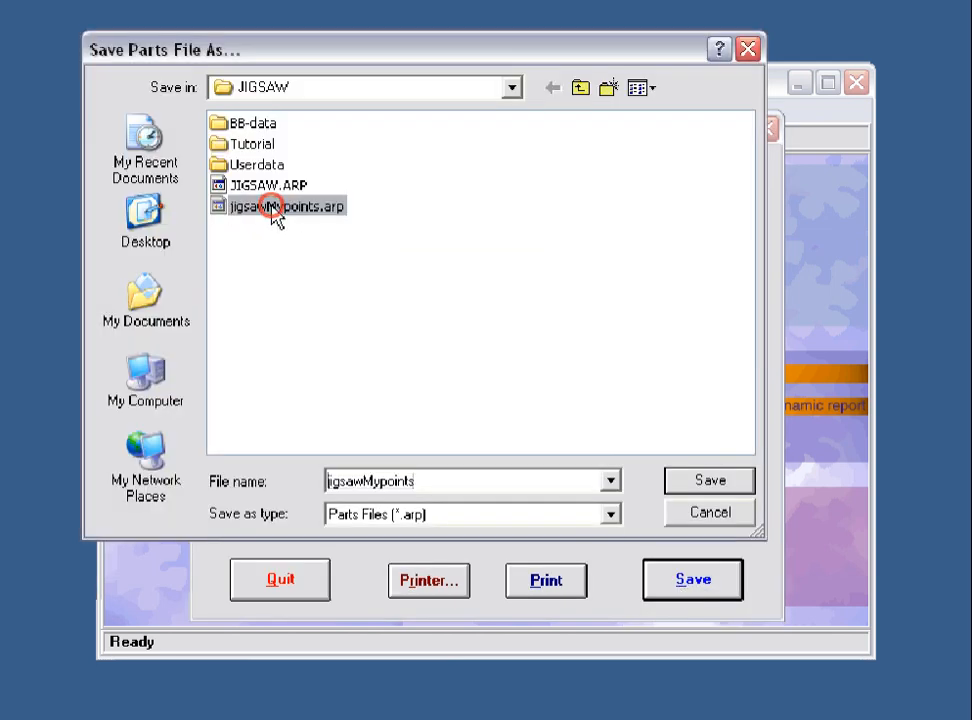
left_click(703, 516)
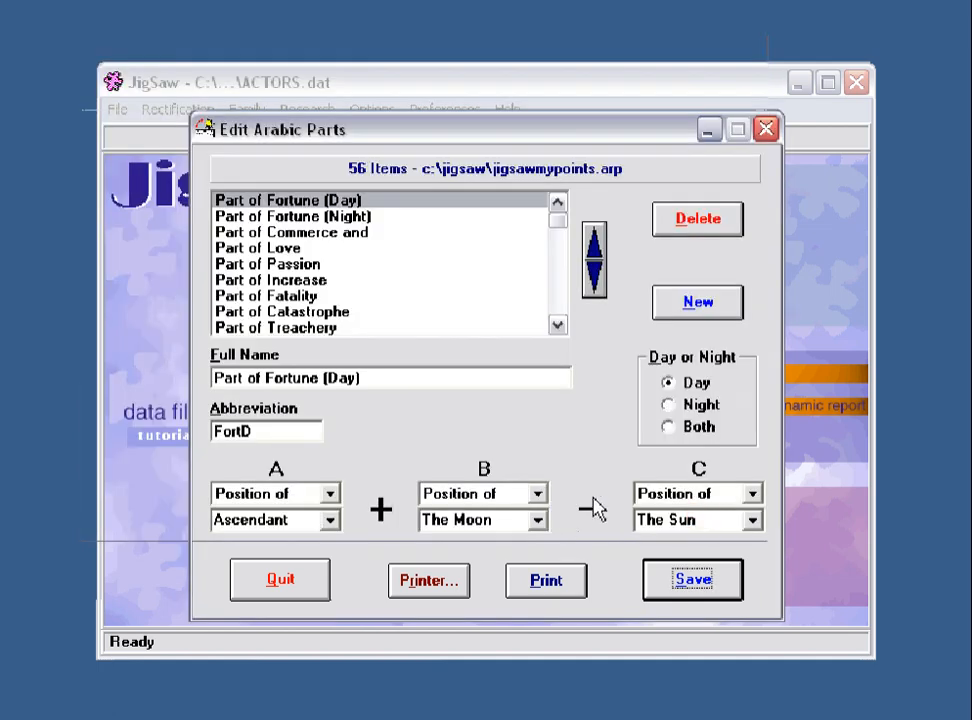
left_click(290, 582)
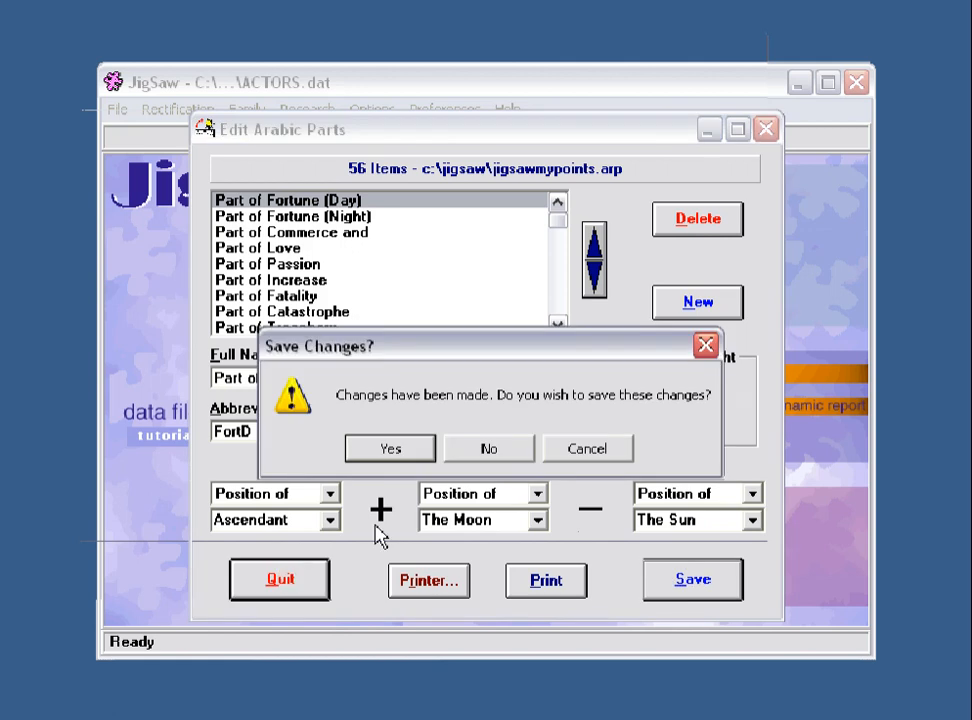
left_click(497, 450)
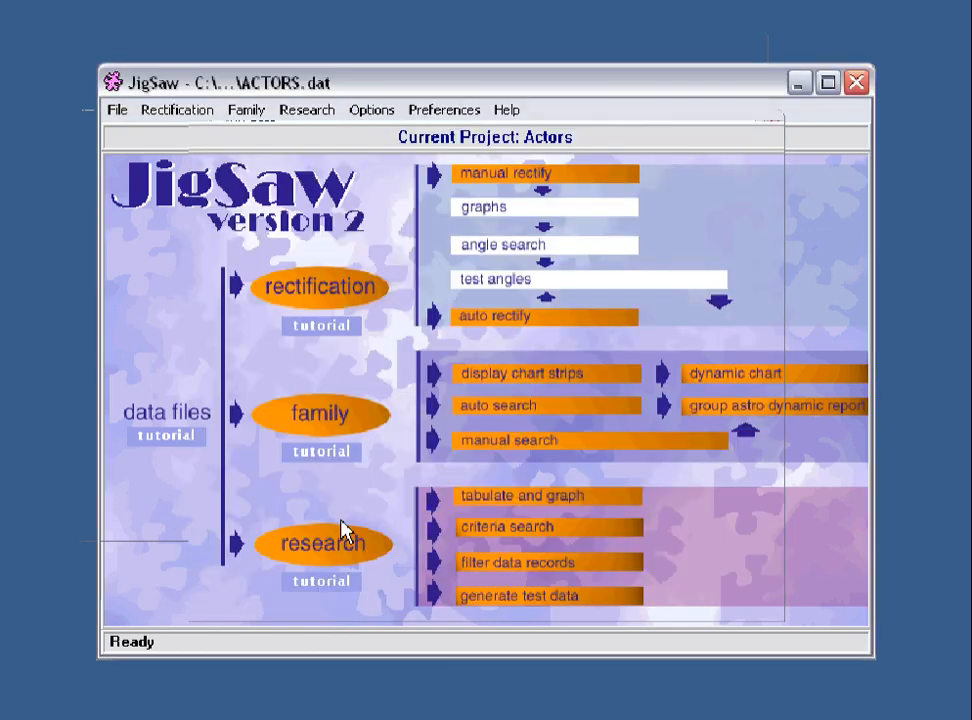
Open the list of research functions
left_click(314, 550)
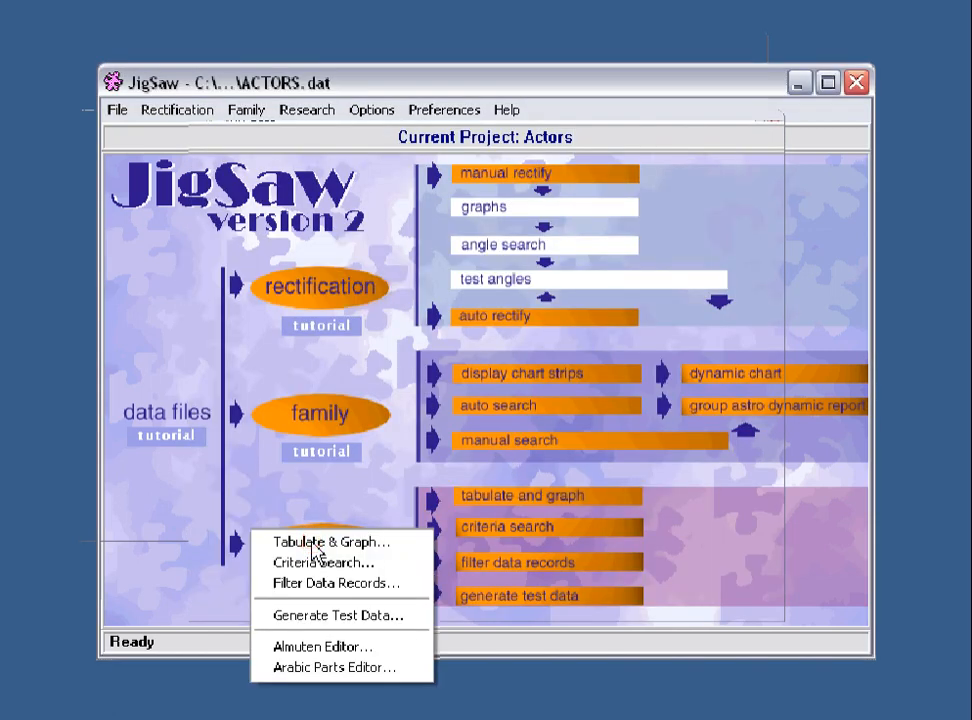